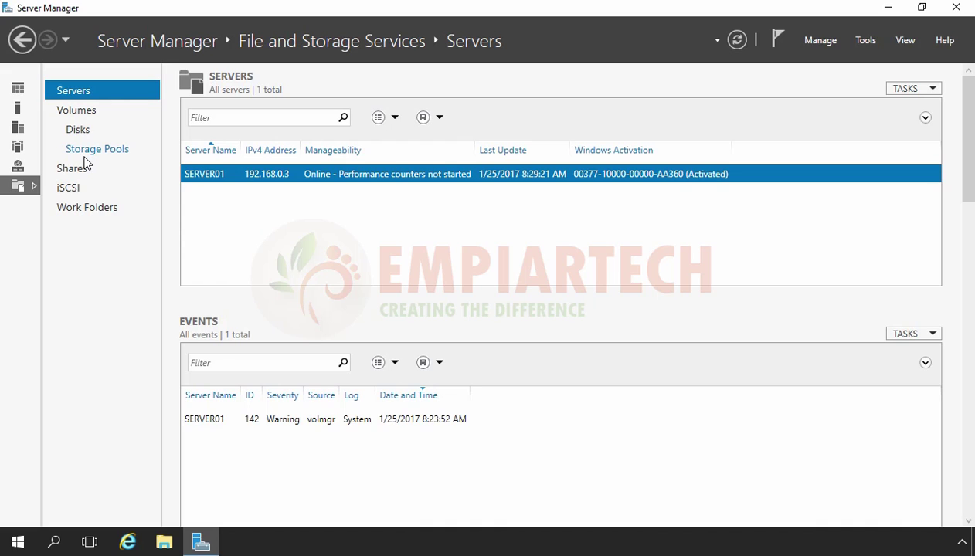
- Show the server's disks and initialize disk 1 as a GPT disk, accepting the data erasure
click(78, 132)
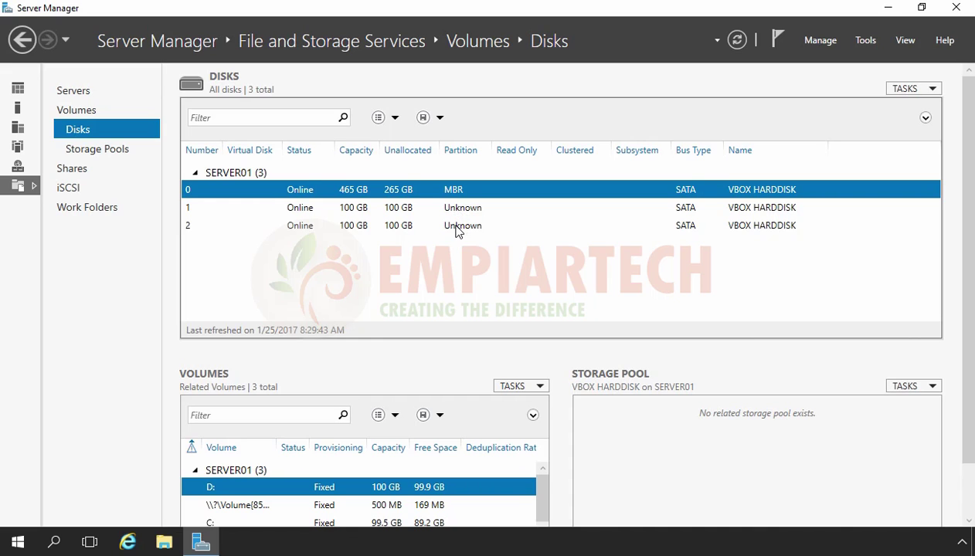
click(454, 213)
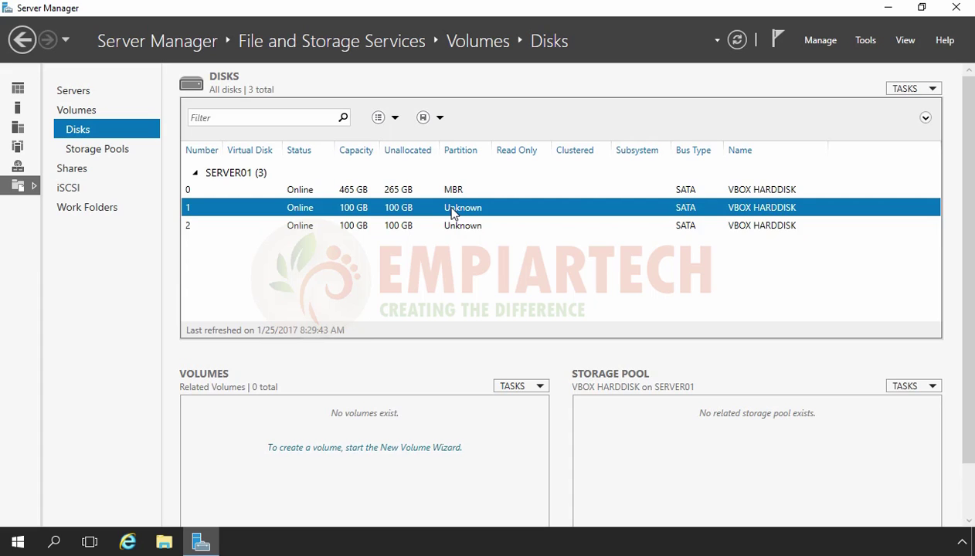
right_click(454, 213)
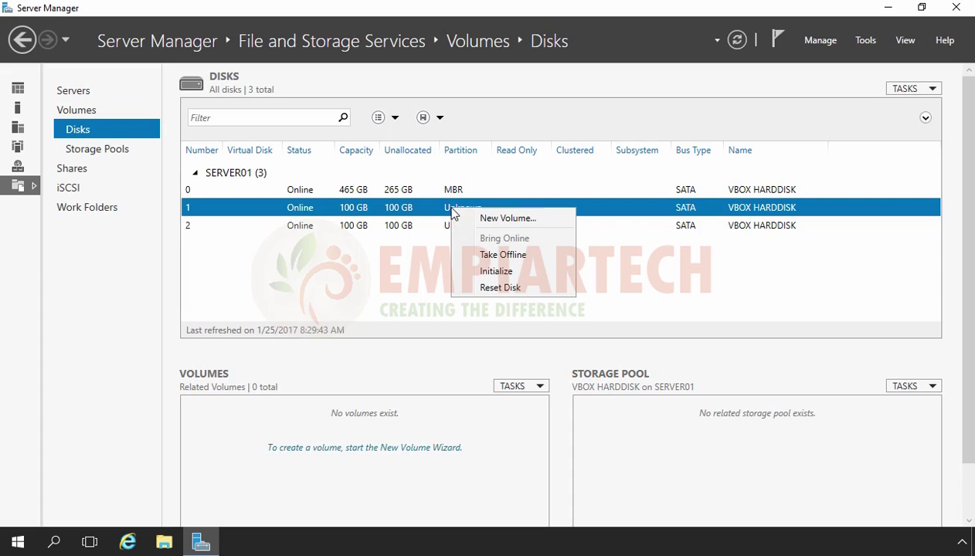
click(484, 273)
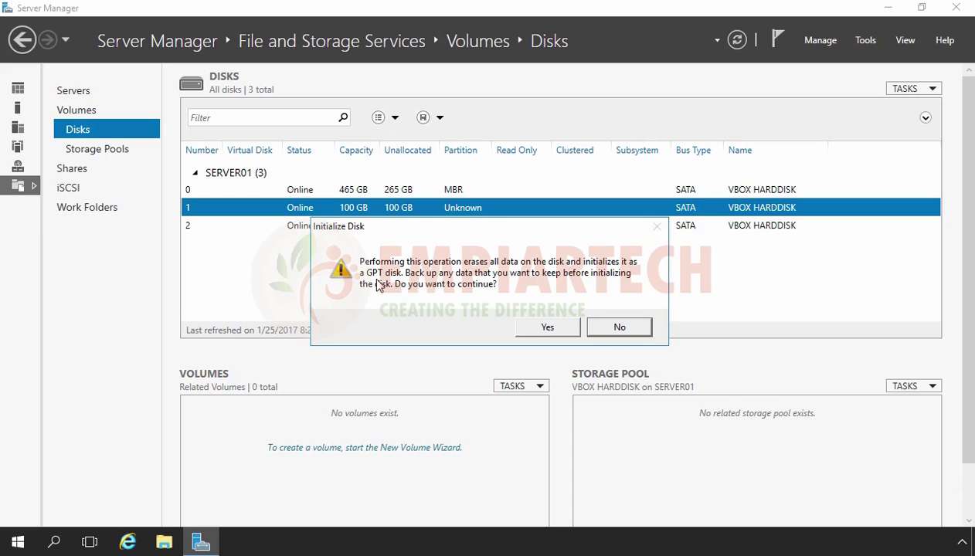
click(557, 328)
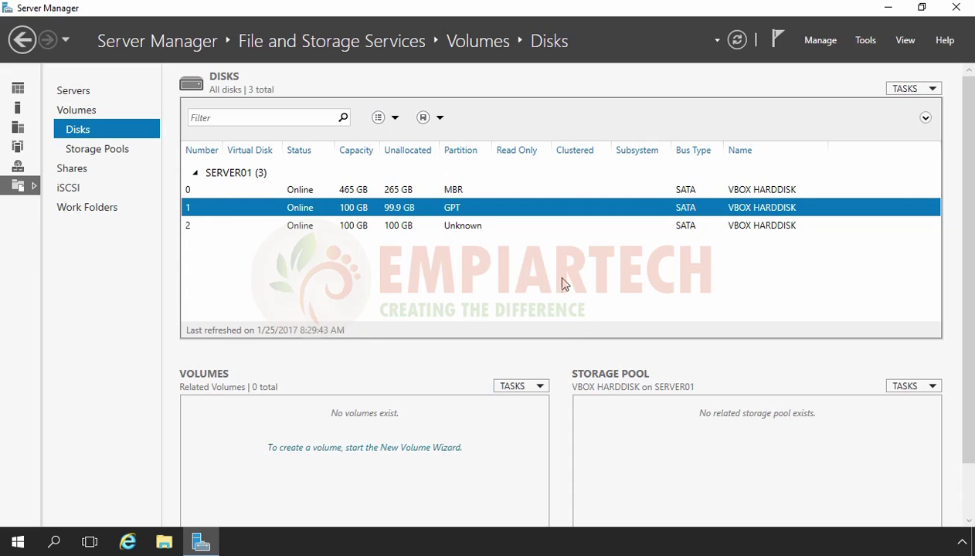
- Initialize disk 2 as a GPT disk, accepting the data erasure
click(456, 234)
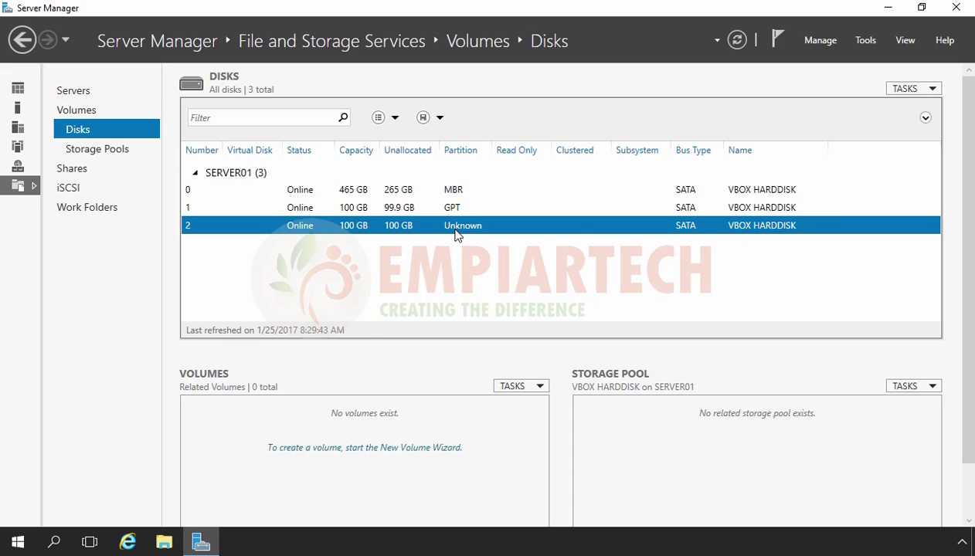
right_click(456, 235)
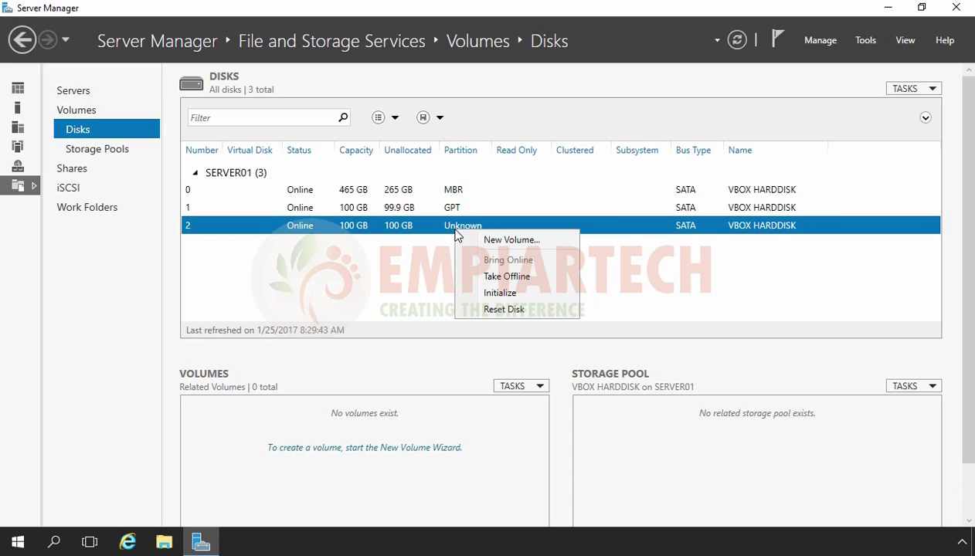
click(544, 299)
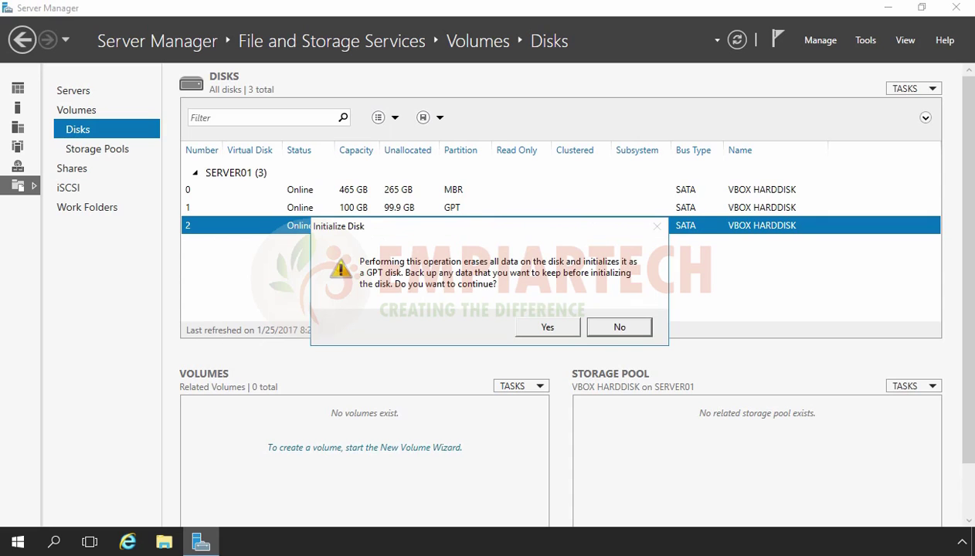
click(546, 325)
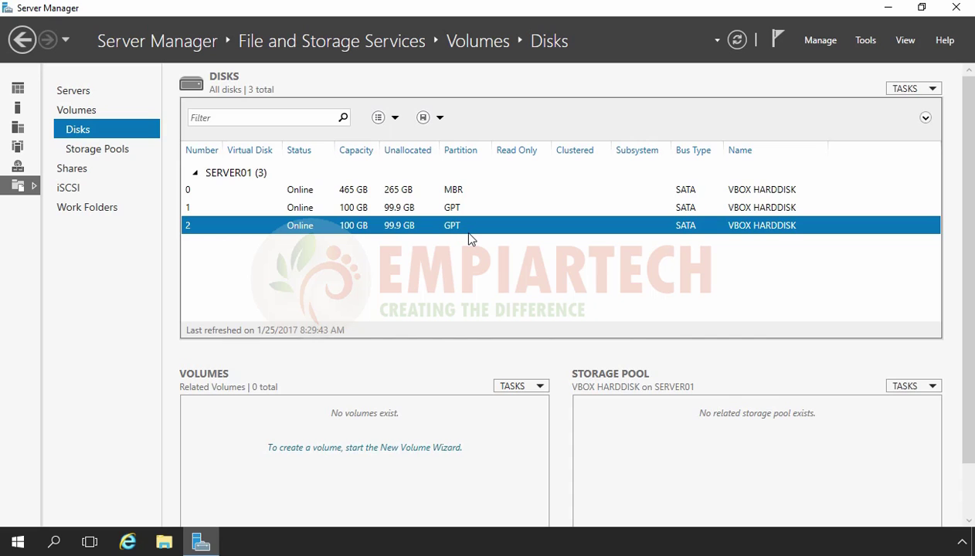
- Examine the related volumes on disk 0, enlarging the volumes area to show them all
click(300, 193)
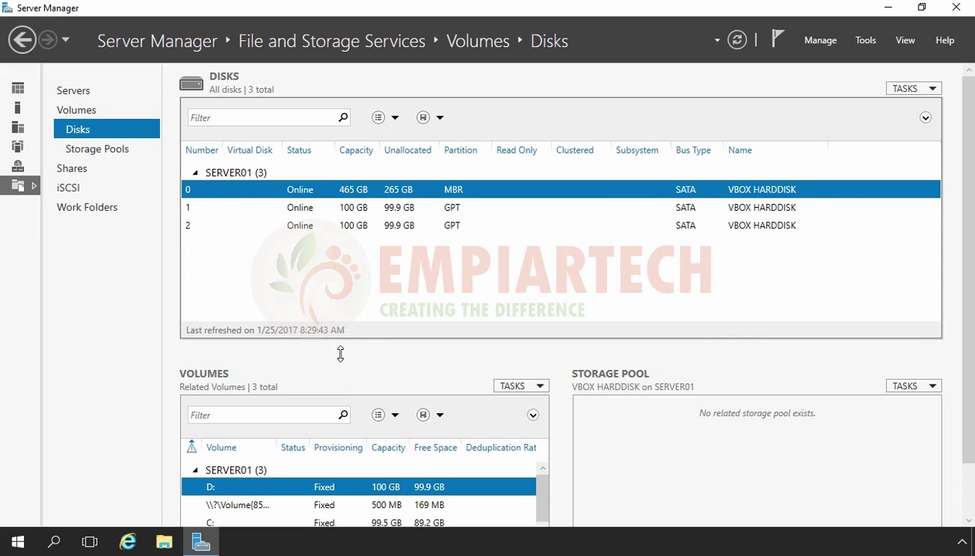
drag(342, 353, 332, 257)
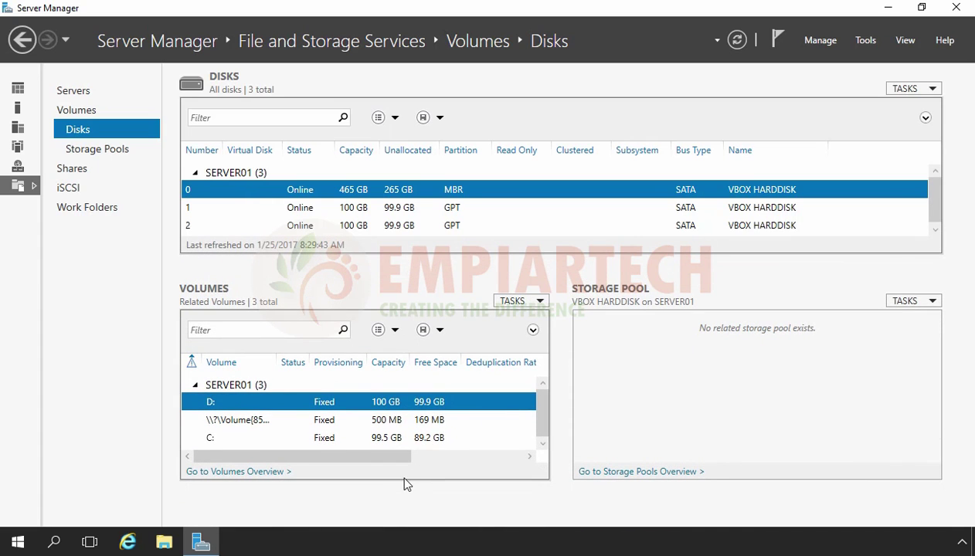
drag(404, 481, 409, 524)
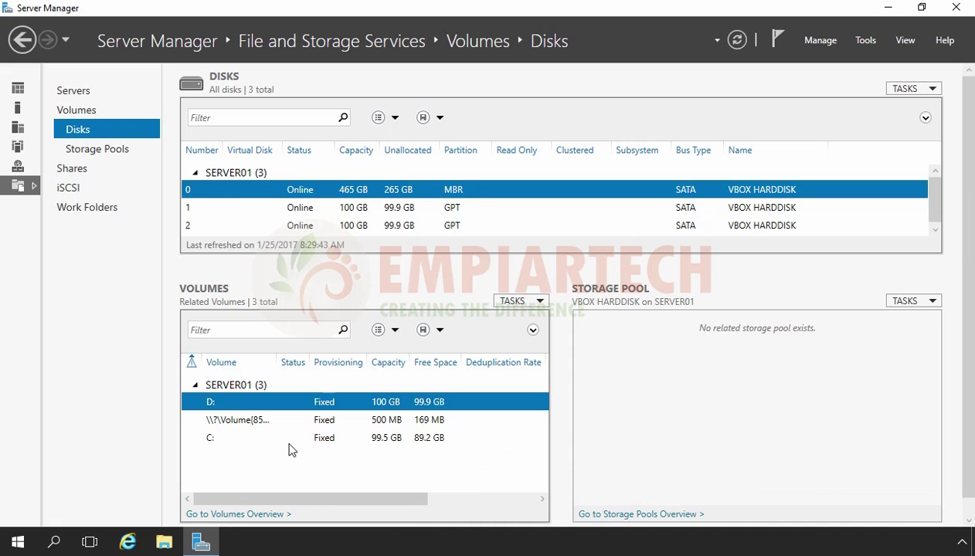
click(221, 422)
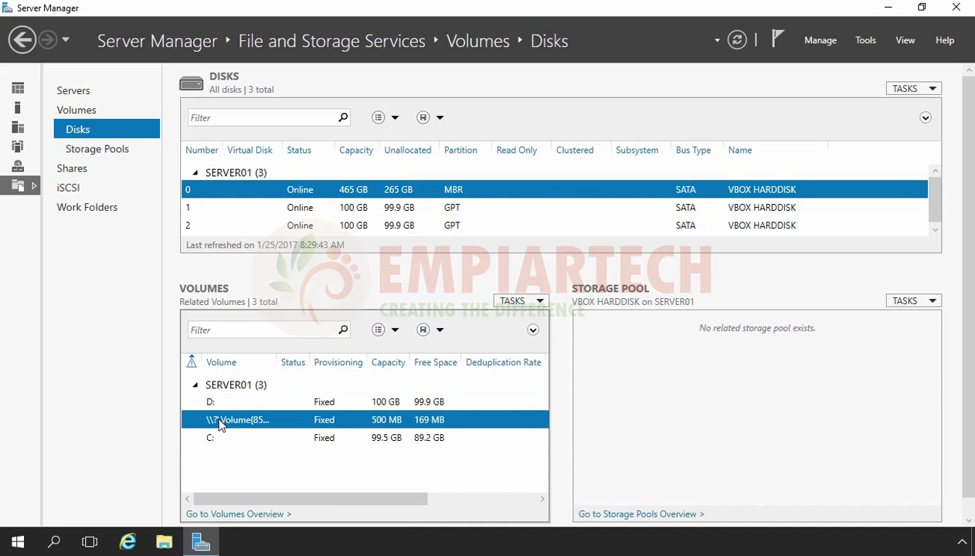
click(212, 440)
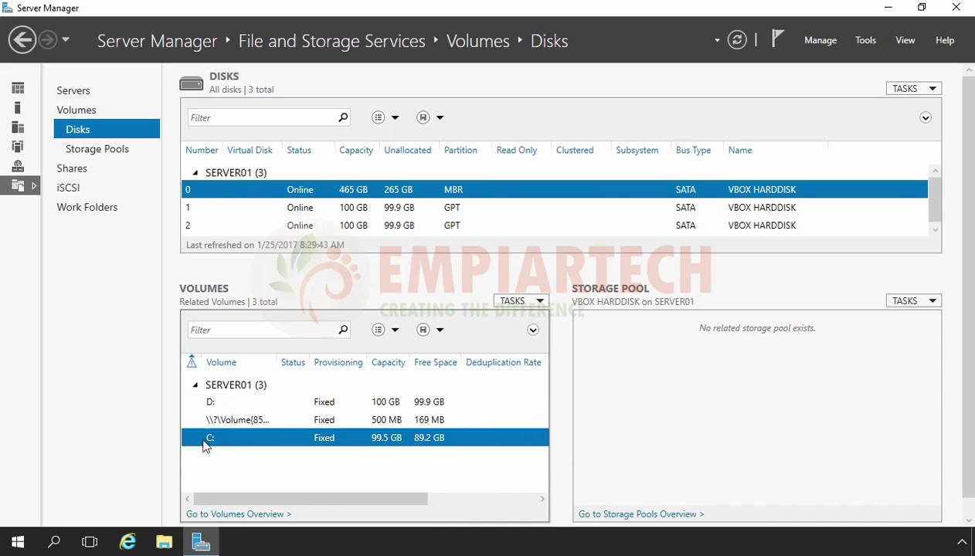
click(209, 405)
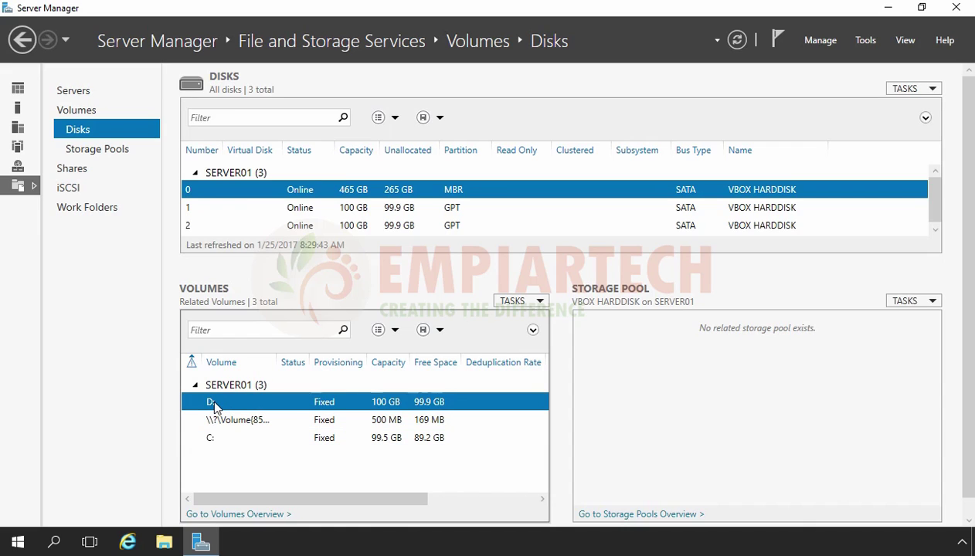
- Start a new volume with SERVER01 as the server and Disk 1 as the target disk
click(296, 208)
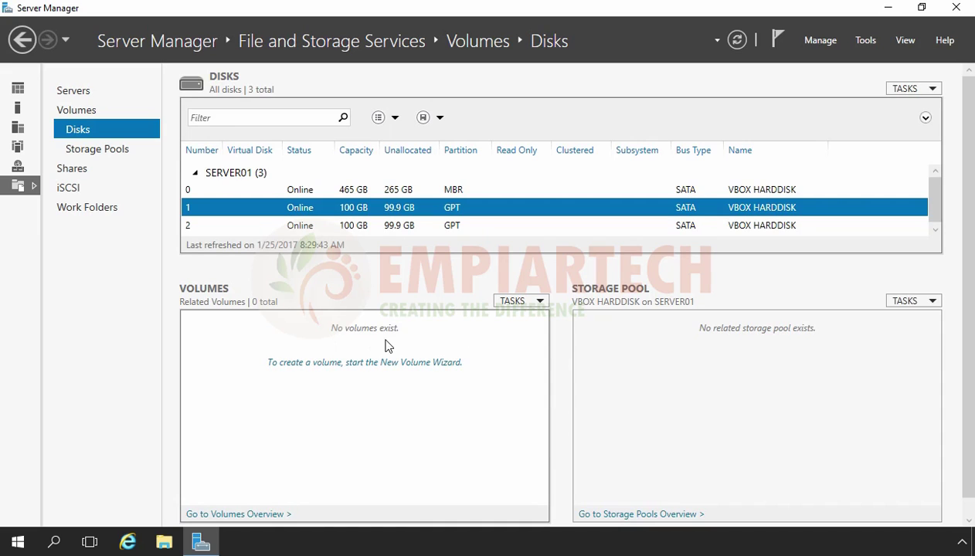
click(307, 365)
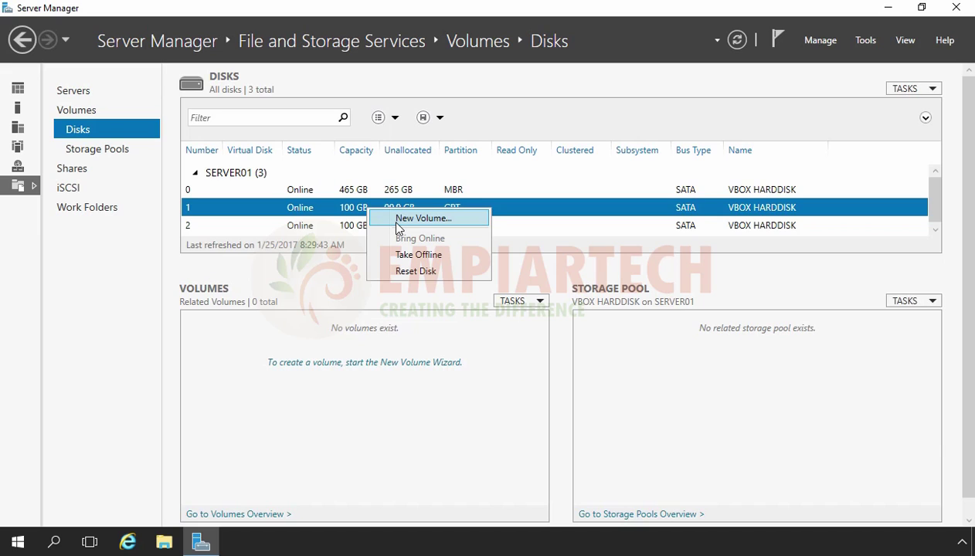
click(313, 464)
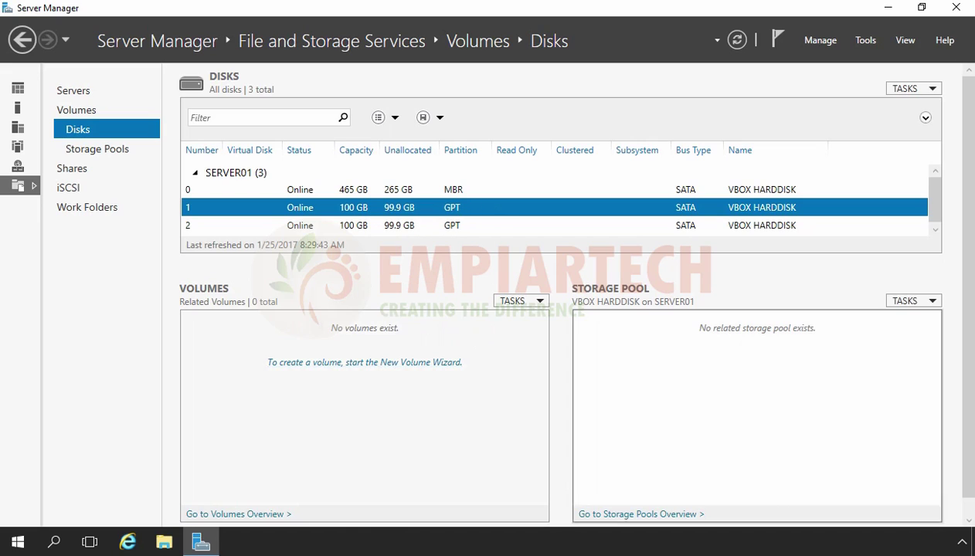
click(925, 90)
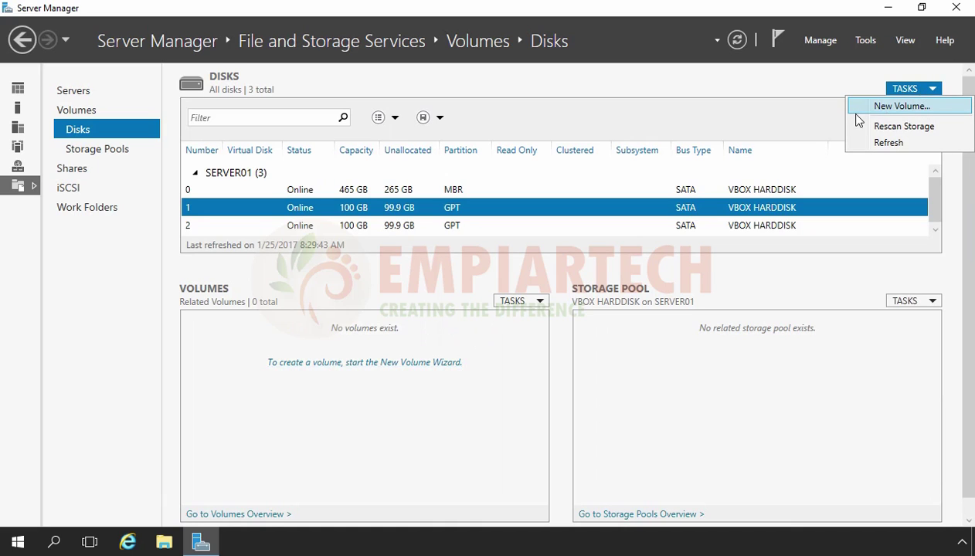
click(903, 106)
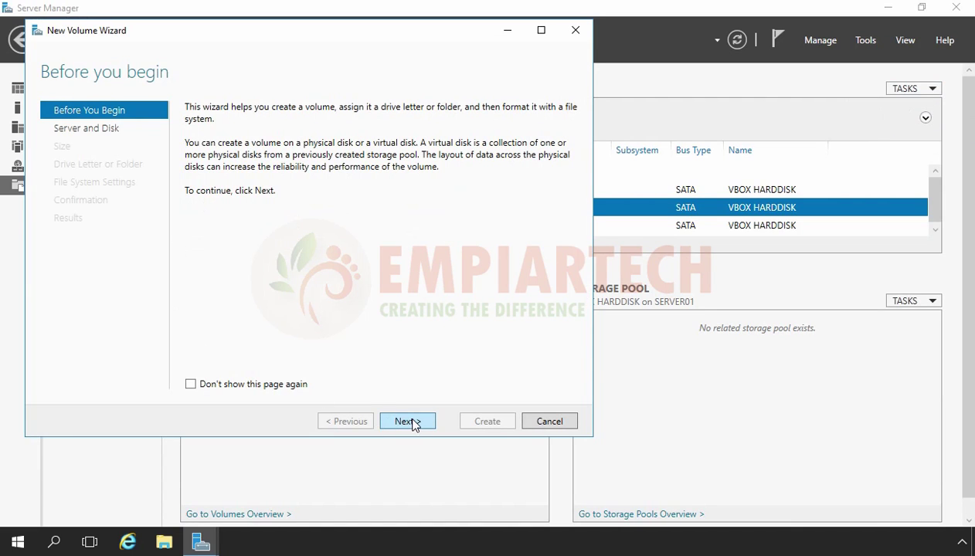
click(414, 423)
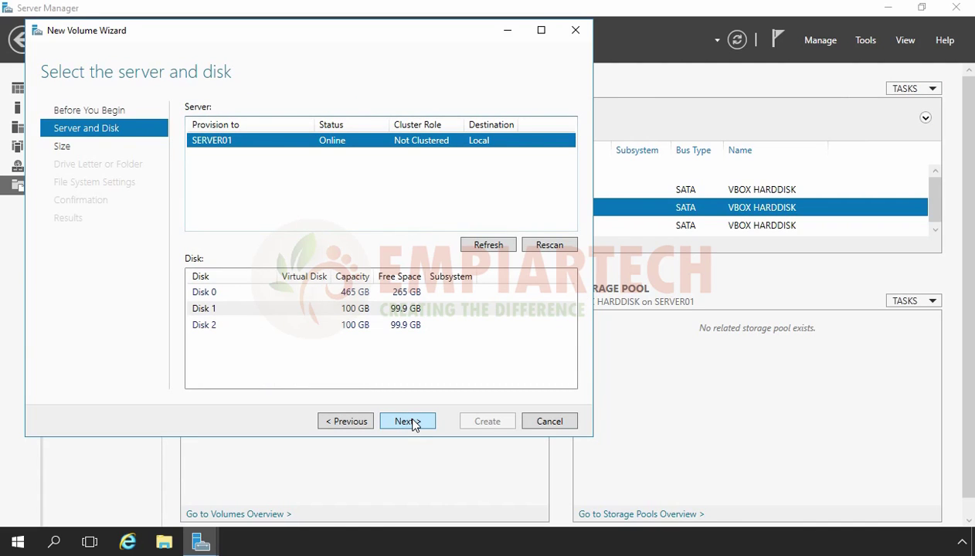
click(198, 309)
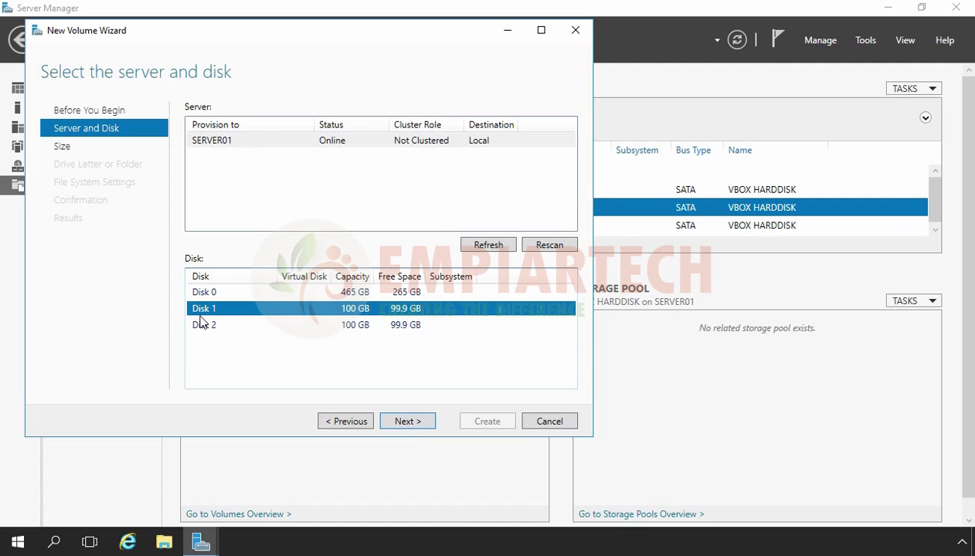
click(405, 422)
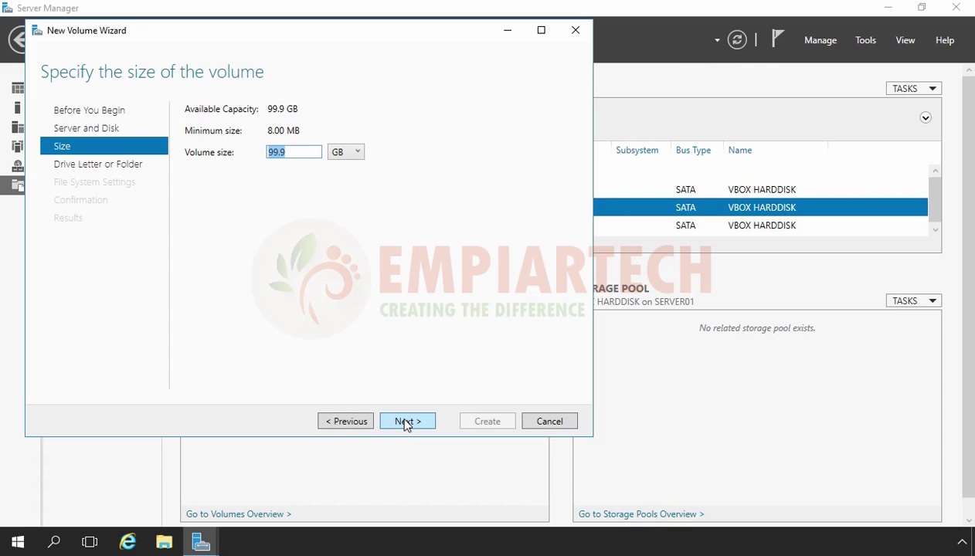
- Set the new volume's size to 50 GB and assign it drive letter K
text(50)
click(407, 424)
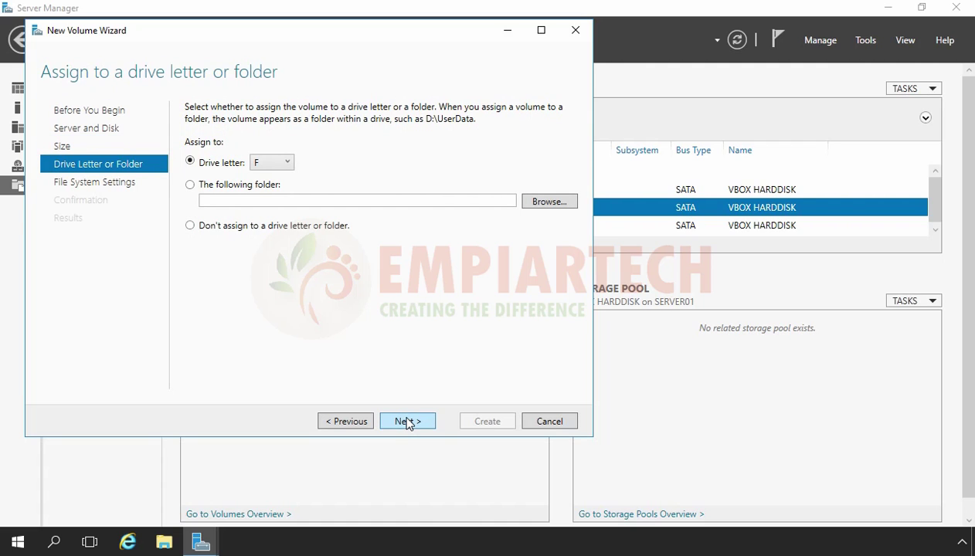
click(272, 163)
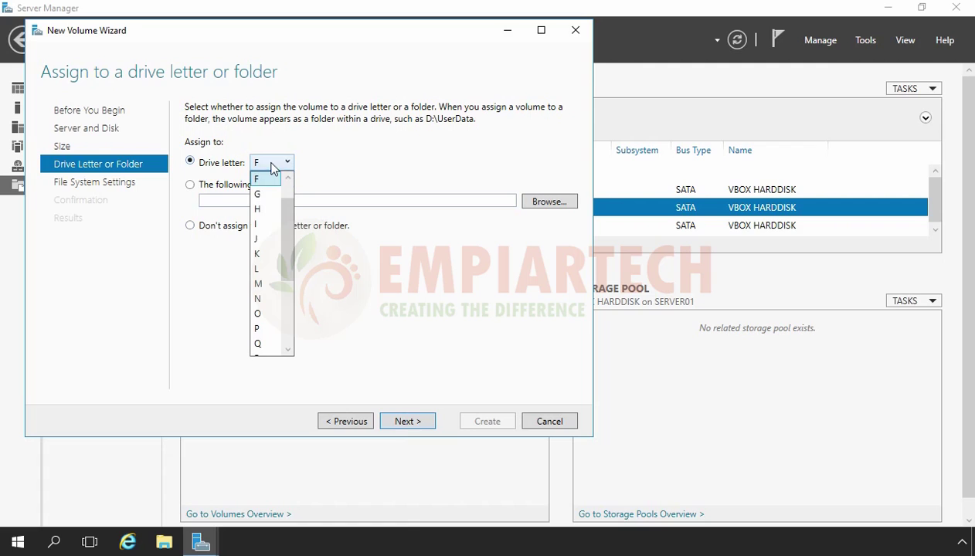
click(260, 254)
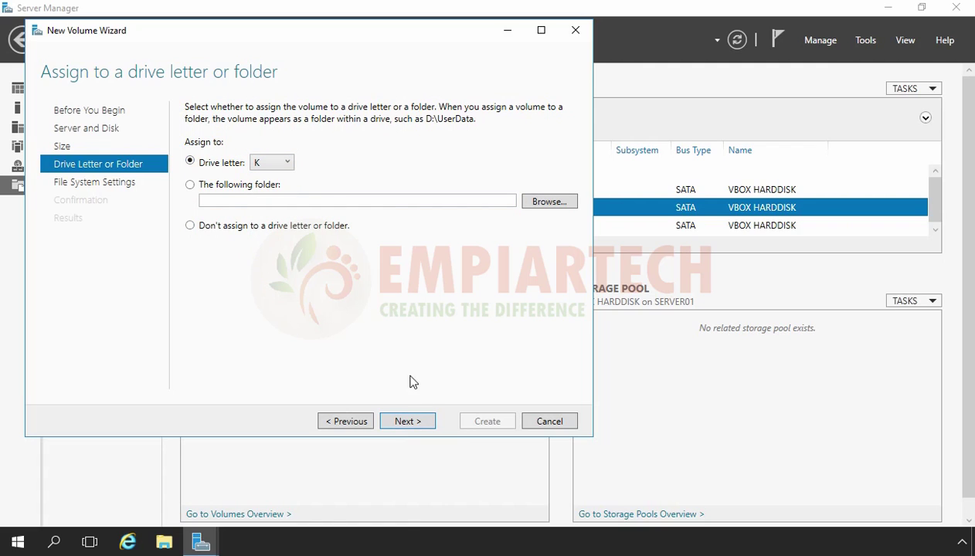
click(407, 422)
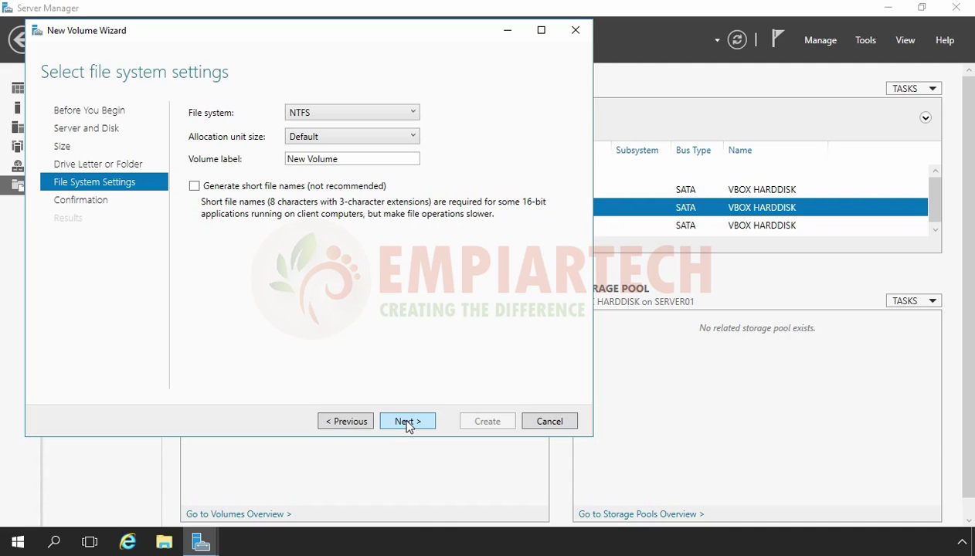
- Choose ReFS as the file system, create the volume and close the finished wizard
click(411, 115)
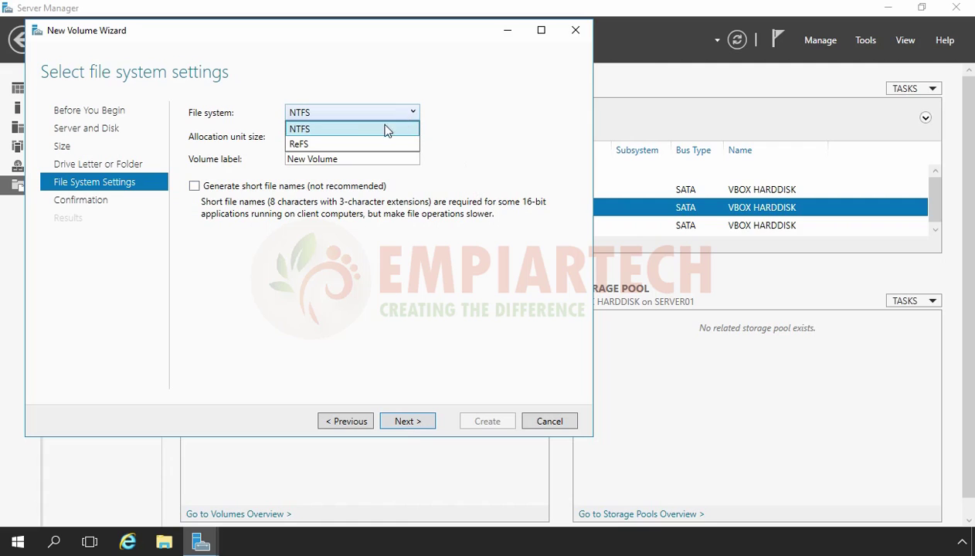
click(323, 147)
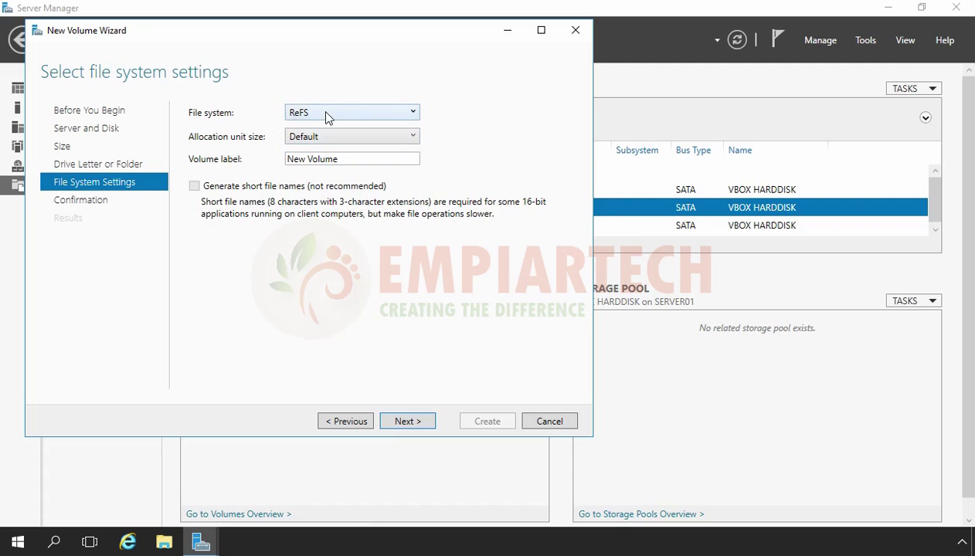
click(407, 421)
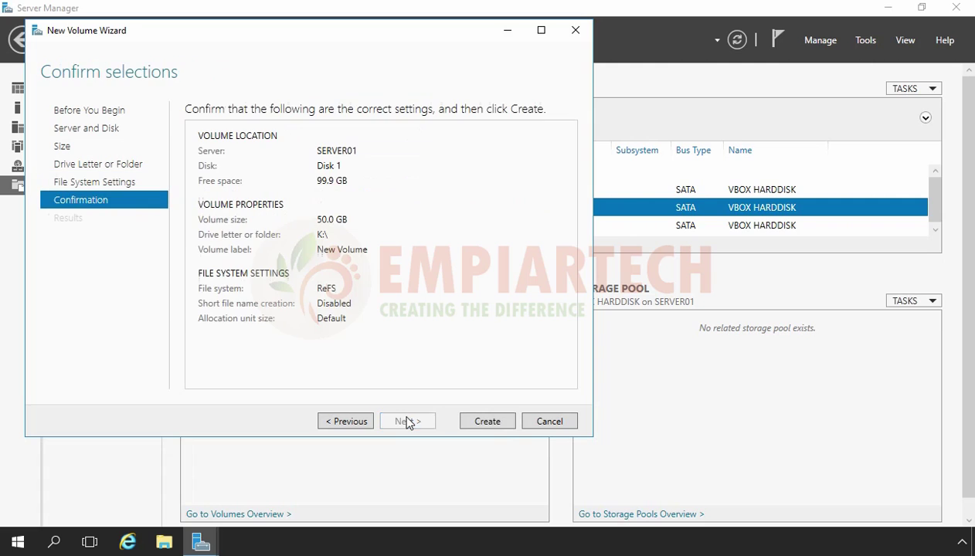
click(489, 423)
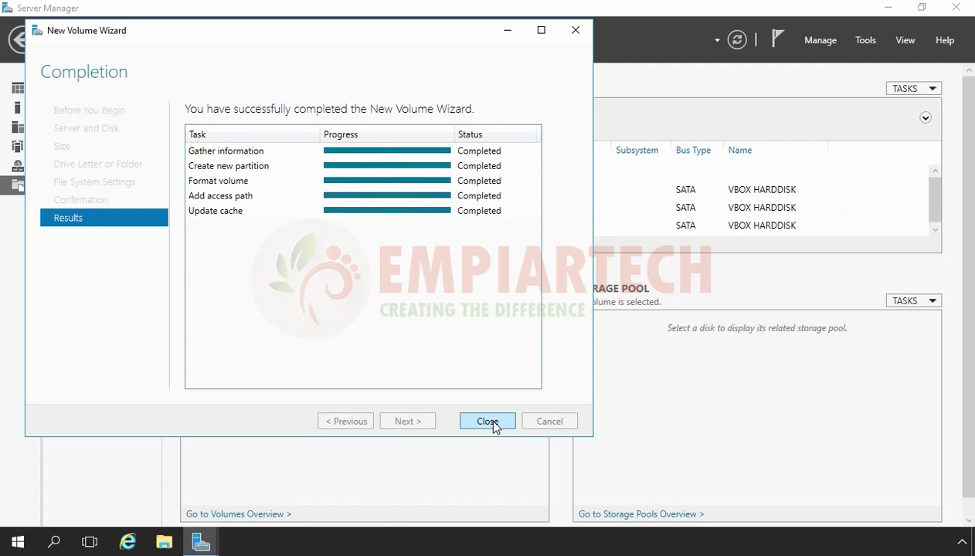
click(487, 422)
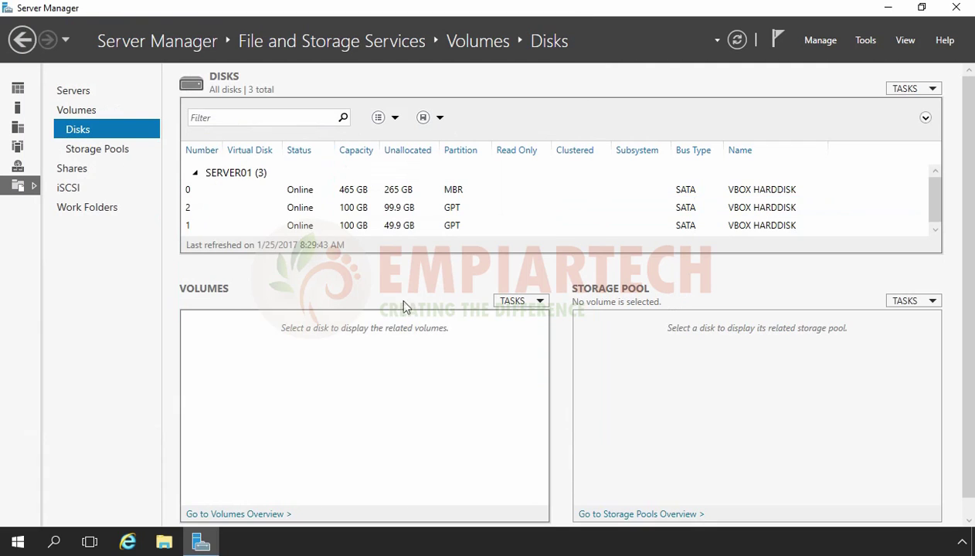
- Review the drive letter and access path options for the volume on disk 1 without changing them
click(304, 224)
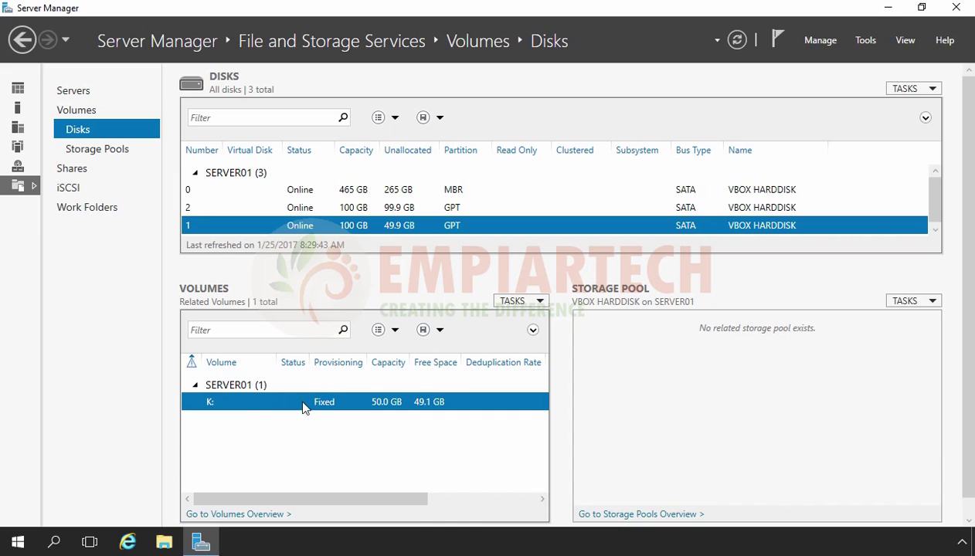
right_click(299, 403)
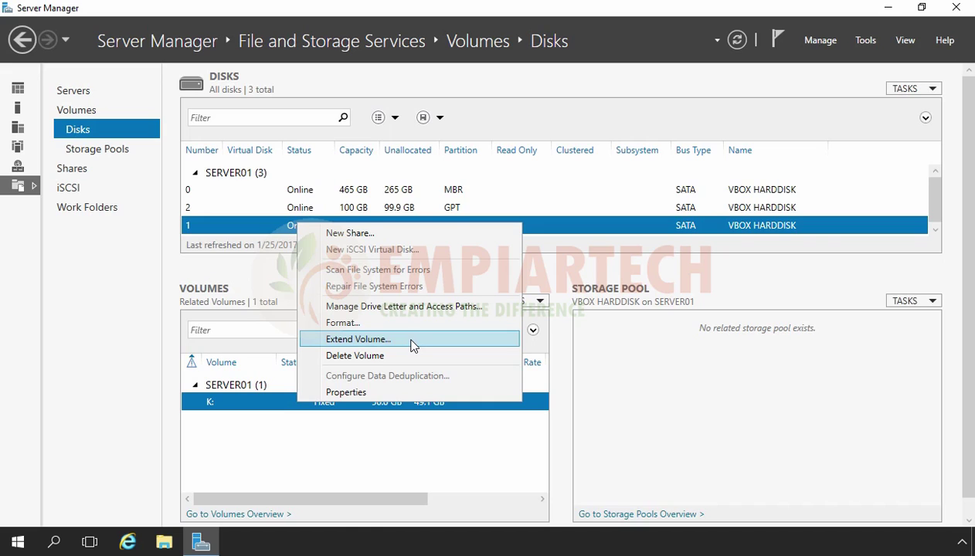
click(393, 306)
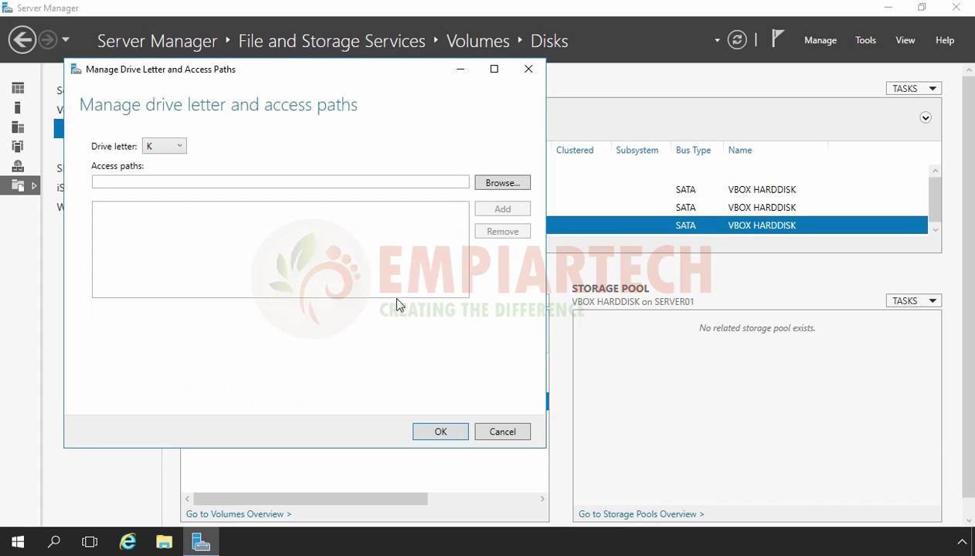
click(158, 147)
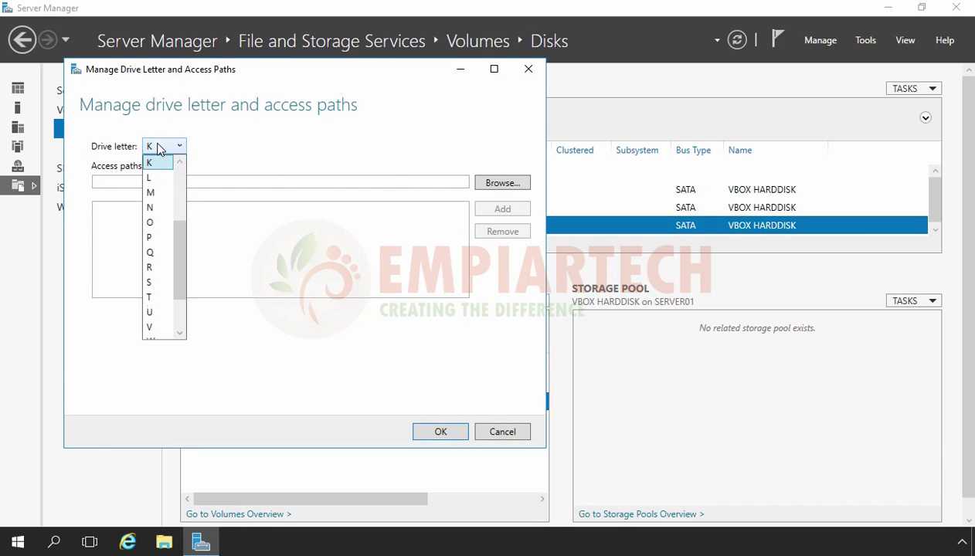
click(252, 146)
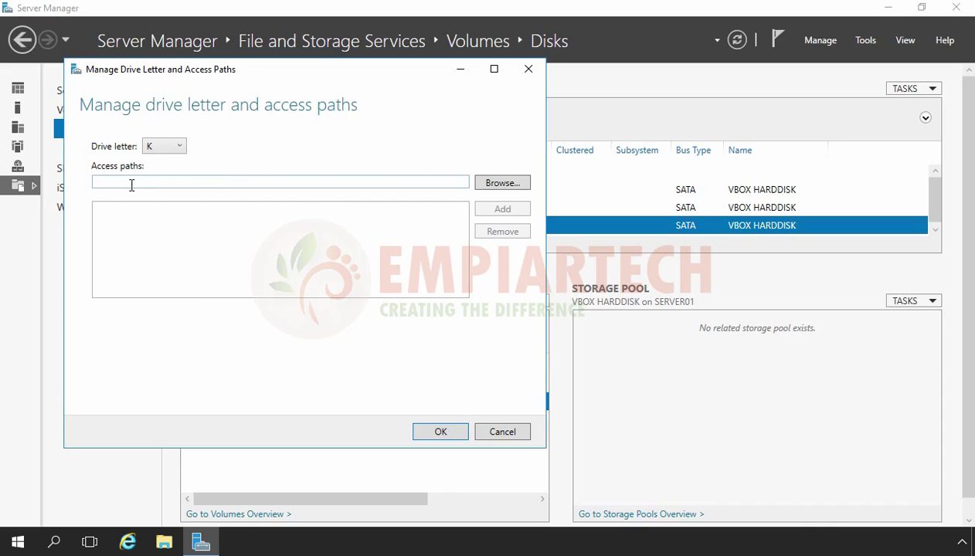
click(502, 433)
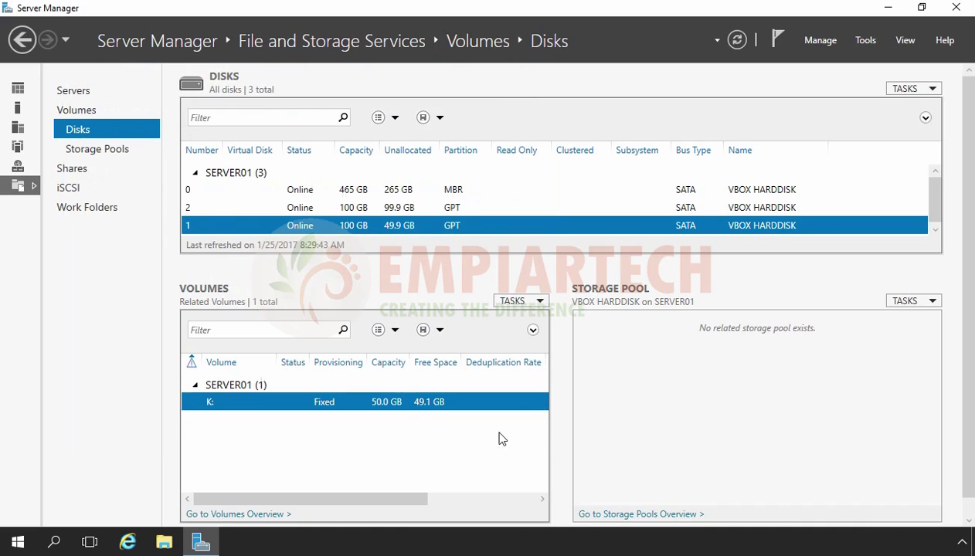
- Extend volume K to a new size of 60 GB
right_click(388, 398)
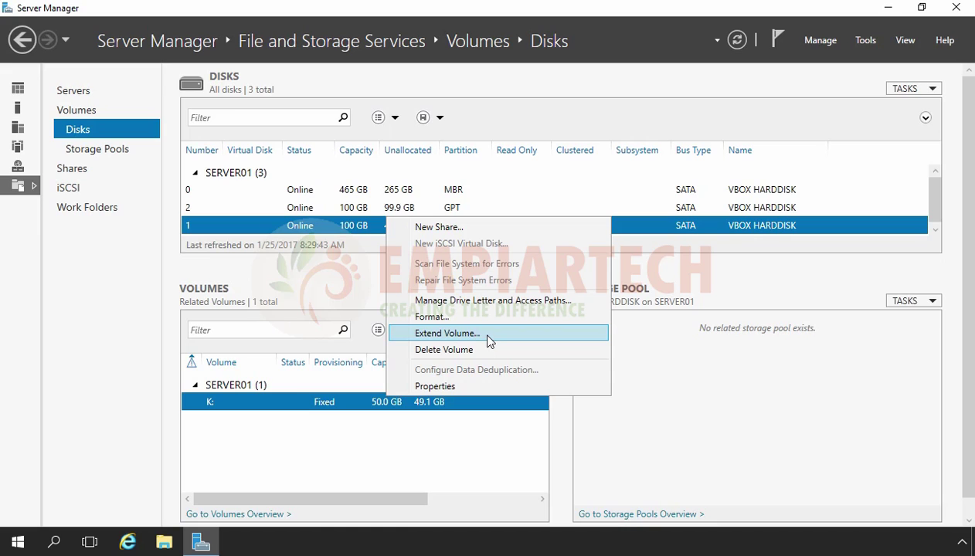
click(447, 334)
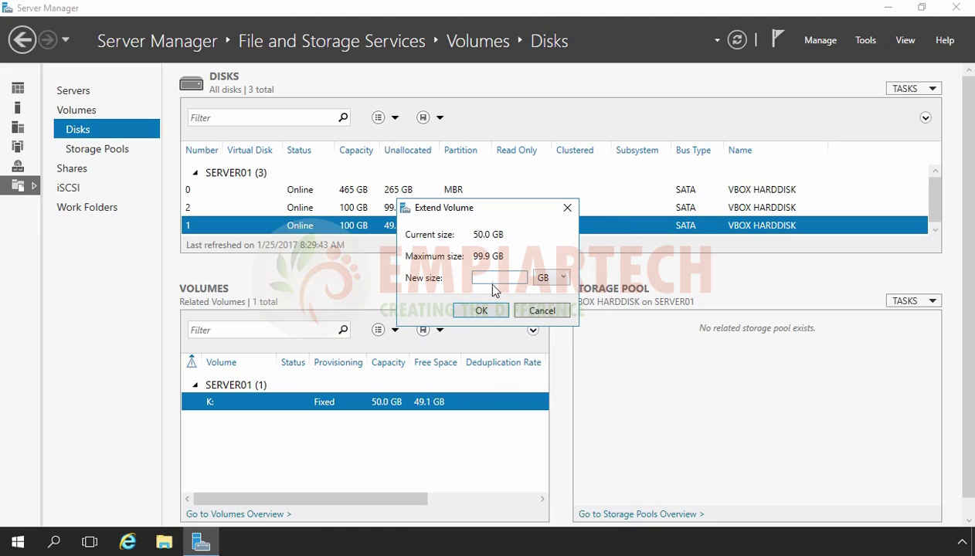
text(60)
click(481, 310)
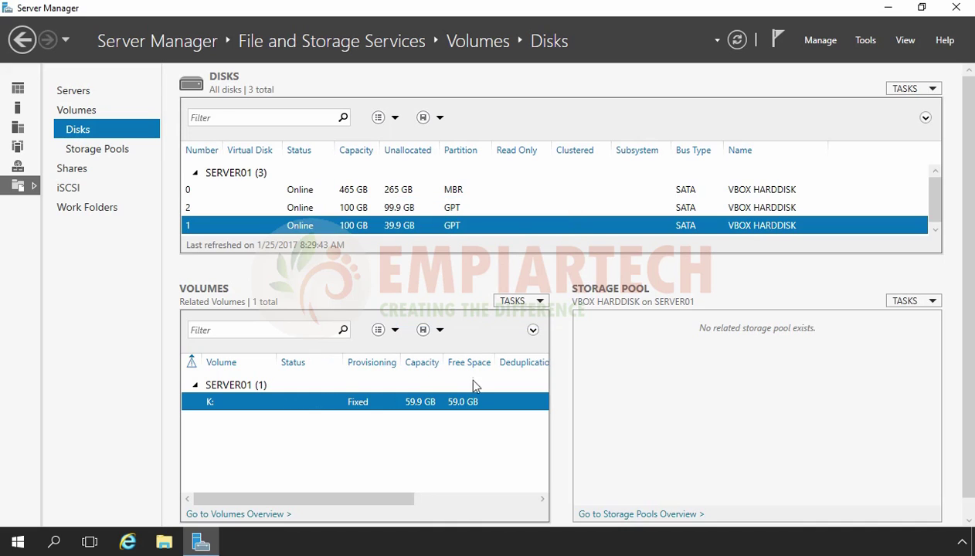
- Create a folder named DATA on the C: drive and add C:\DATA as an access path for volume K
right_click(415, 414)
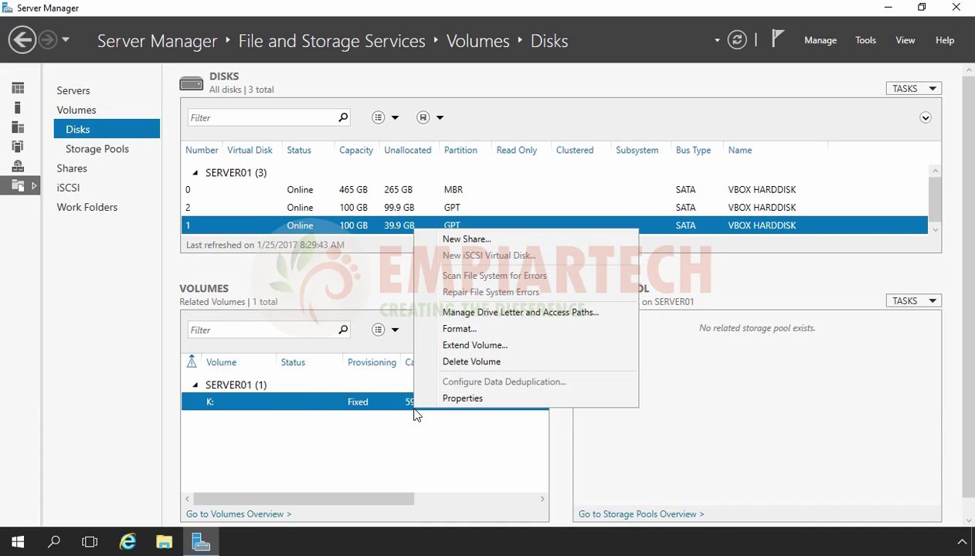
click(519, 313)
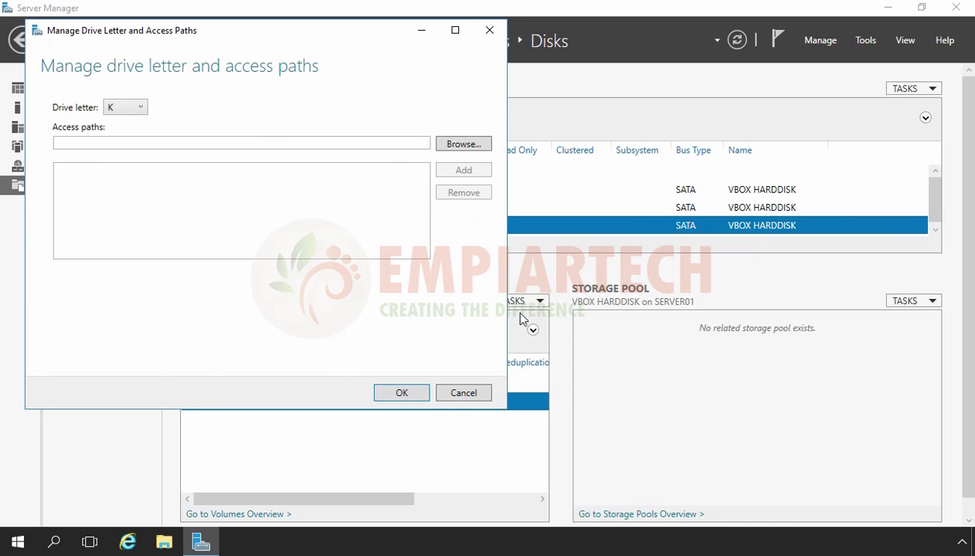
click(466, 143)
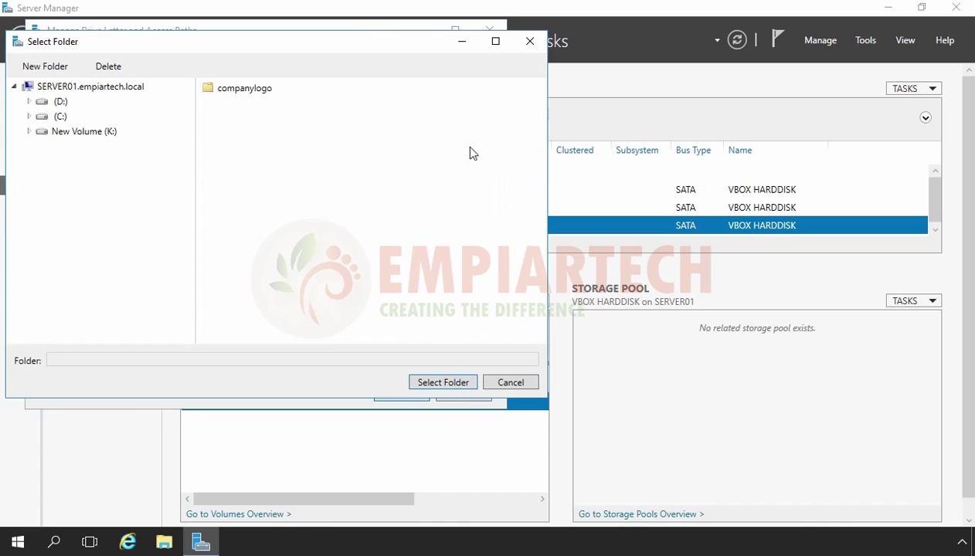
click(61, 117)
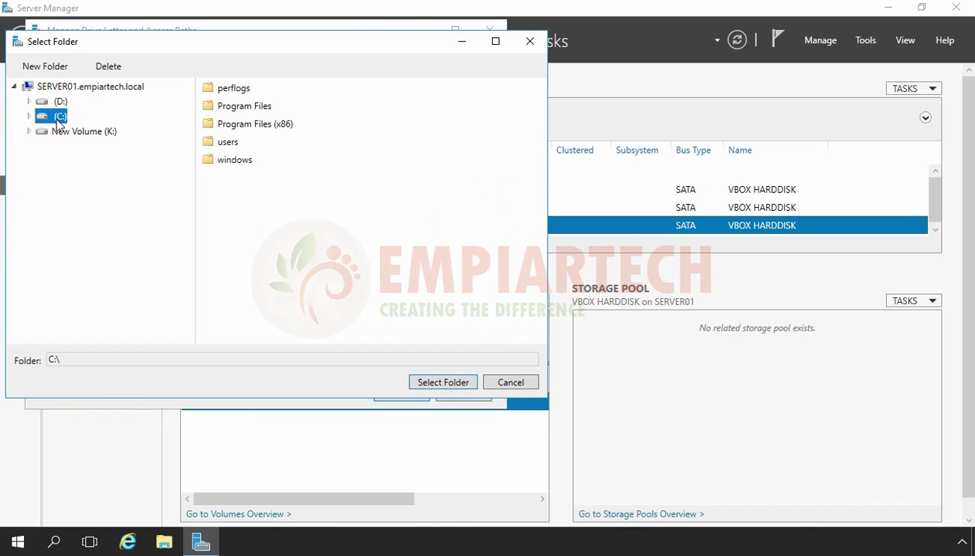
click(47, 68)
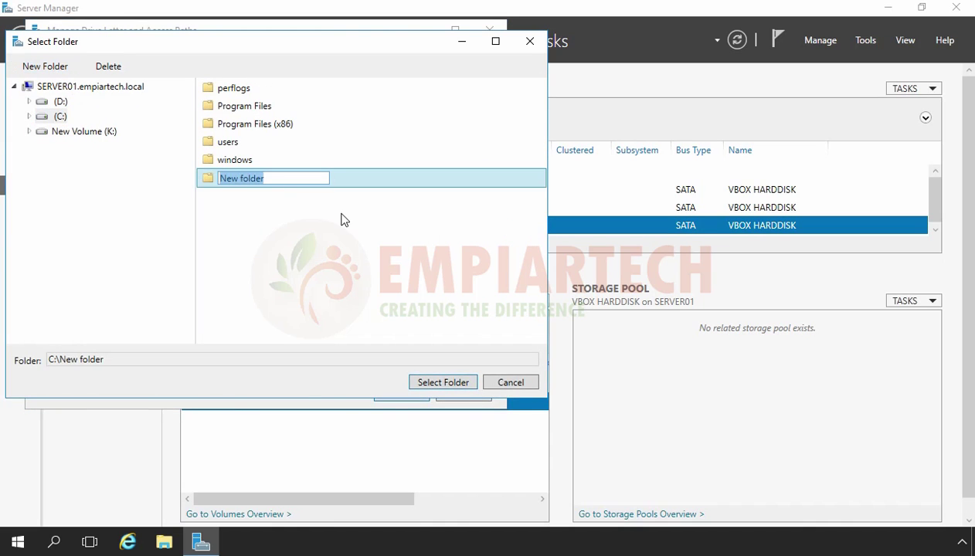
text(DATA)
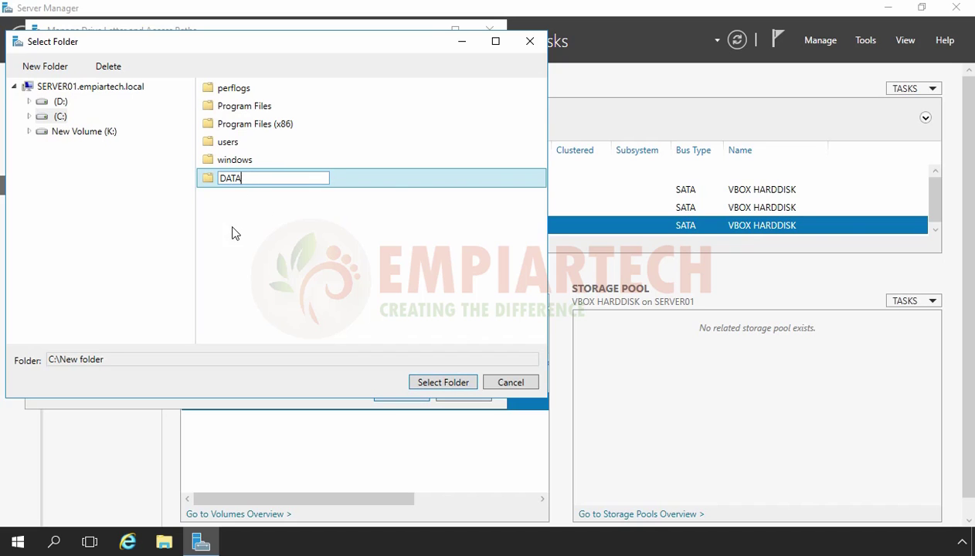
click(225, 183)
click(435, 383)
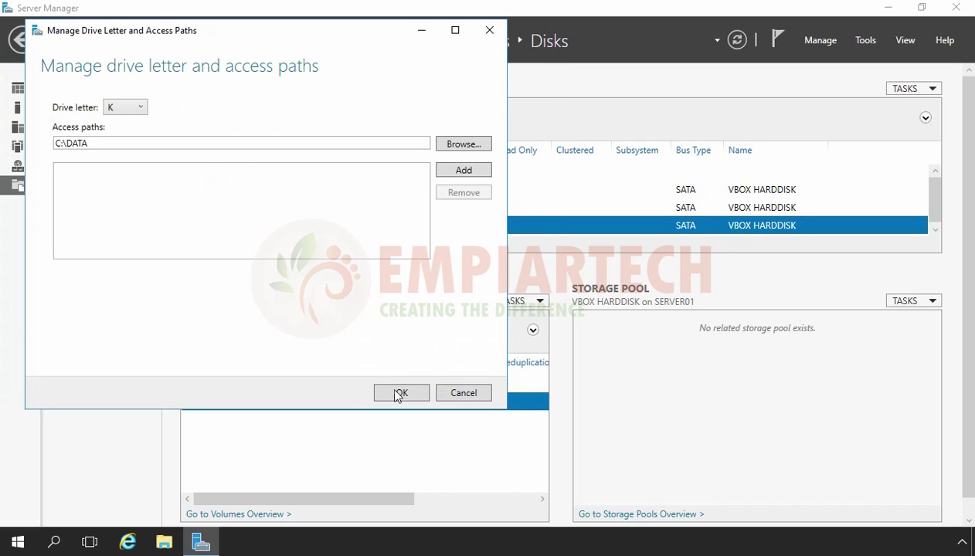
click(462, 171)
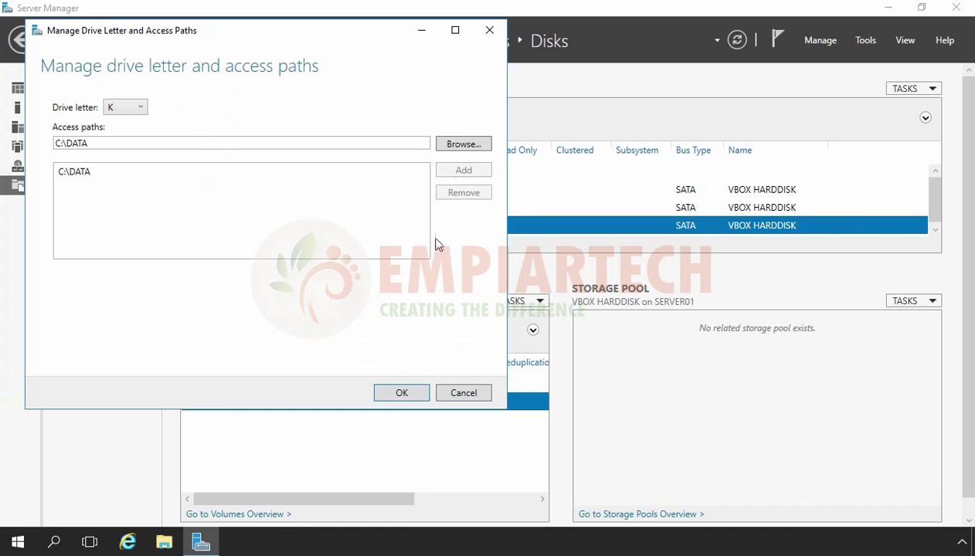
click(402, 392)
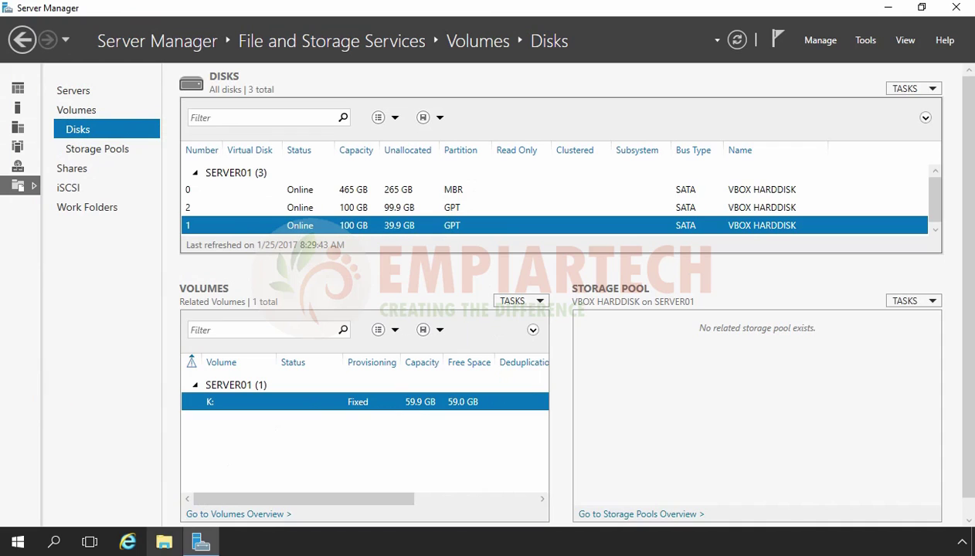
- Switch to File Explorer and open the DATA folder on Local Disk (C:)
click(163, 542)
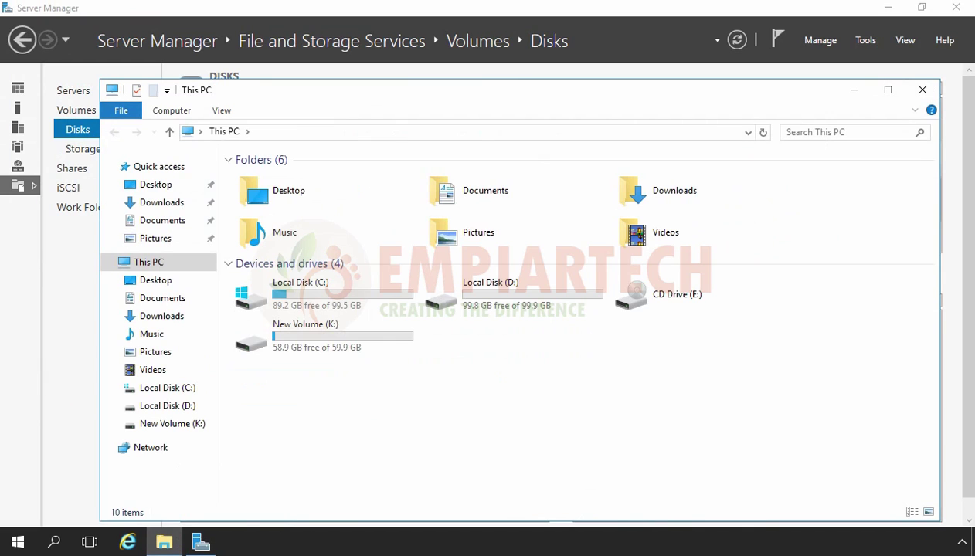
double_click(304, 292)
click(251, 179)
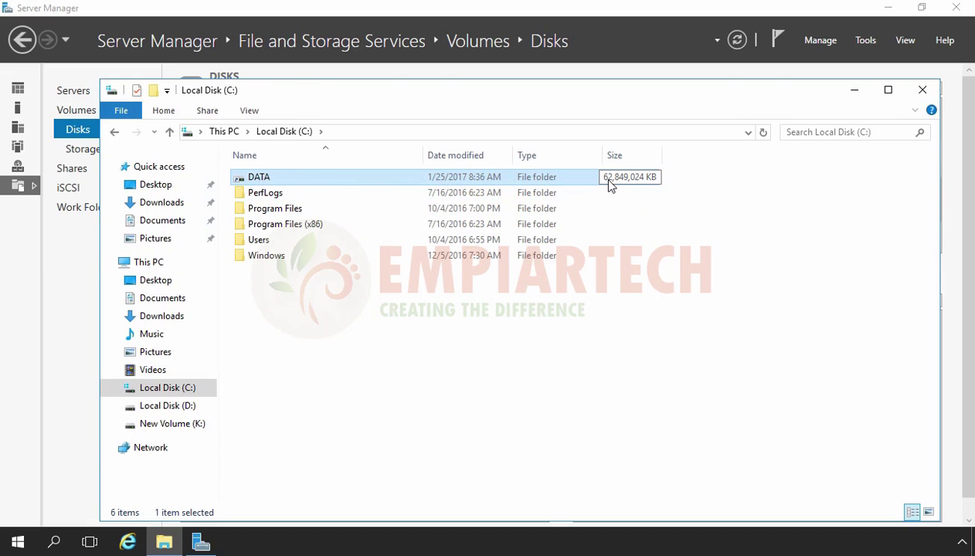
double_click(293, 181)
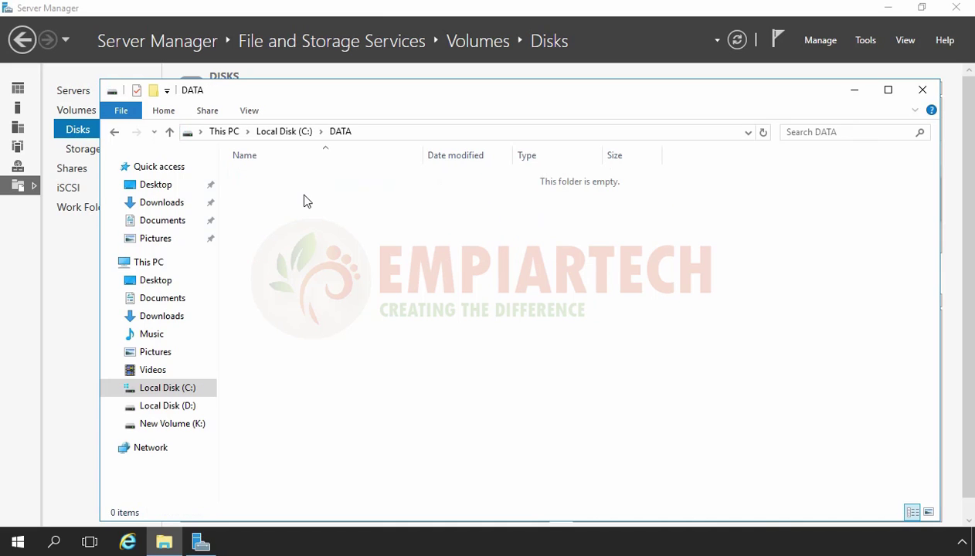
- Create a text document named "Sample File" inside C:\DATA
right_click(303, 201)
mouse_move(351, 375)
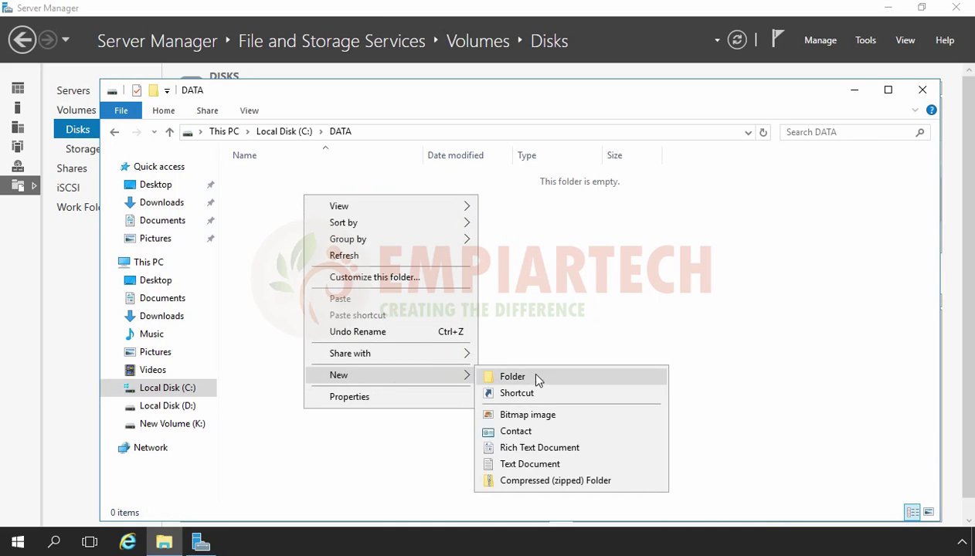
click(511, 463)
text(S)
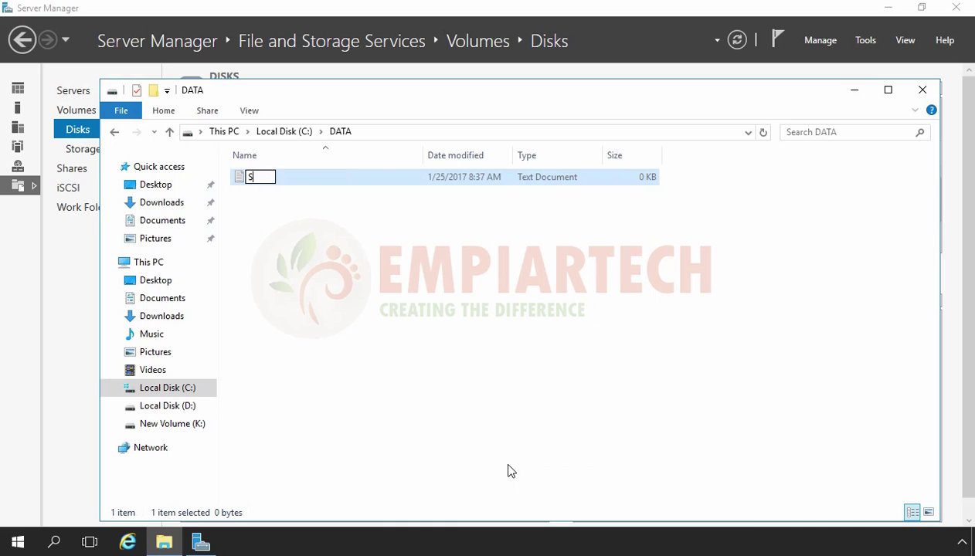
text(ample)
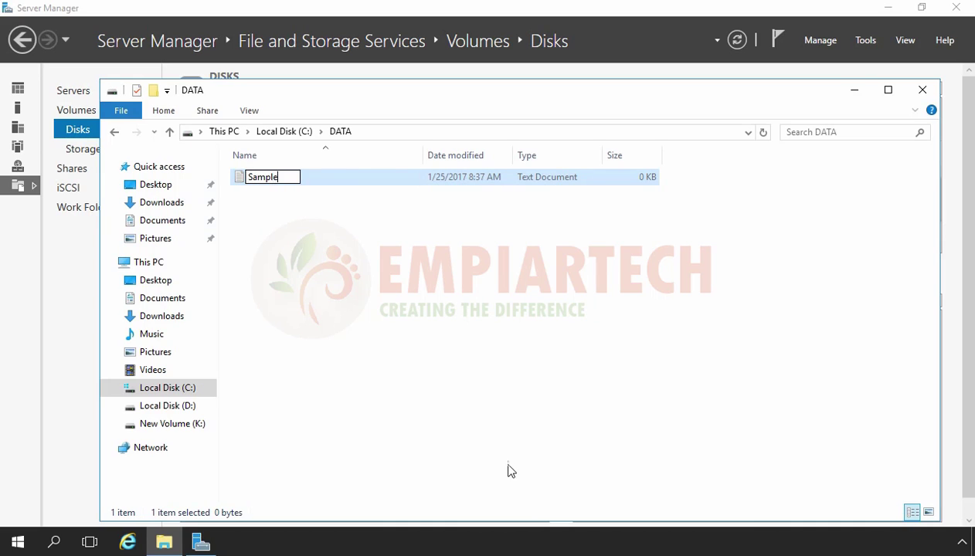
text( File)
key(Return)
- Open Sample File, enter the text "This is a sample file...just for checking...", then close the file and save the changes
key(Return)
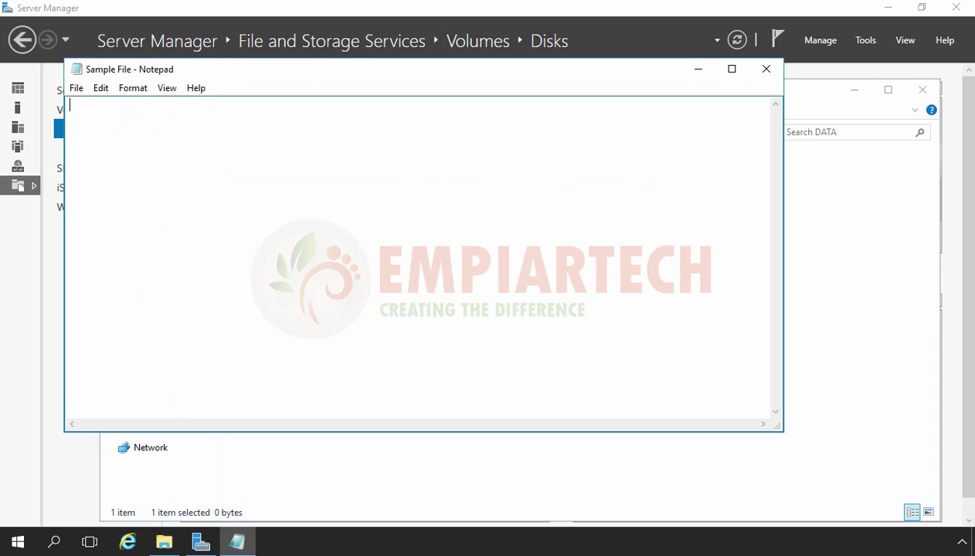
text(This is a sample file)
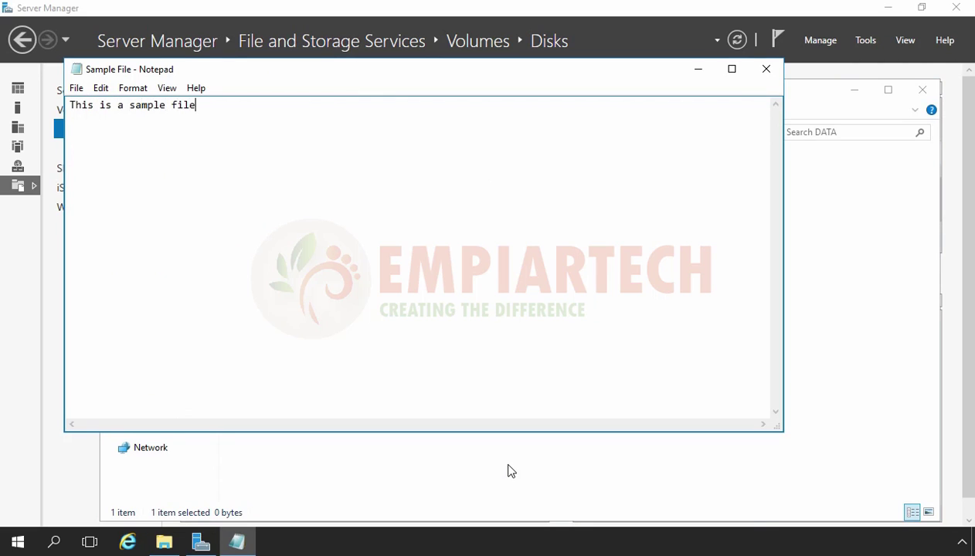
text(...just for checking)
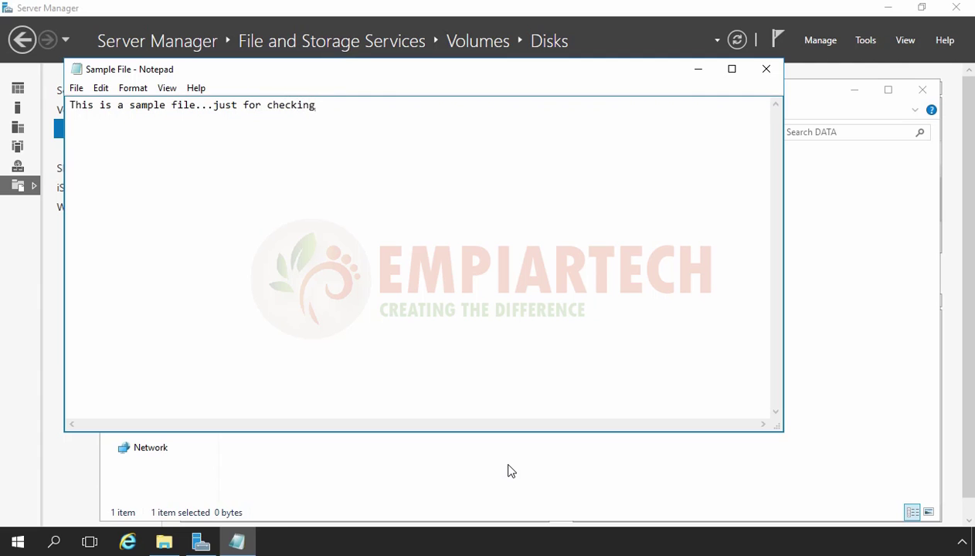
text(...)
click(766, 68)
click(447, 280)
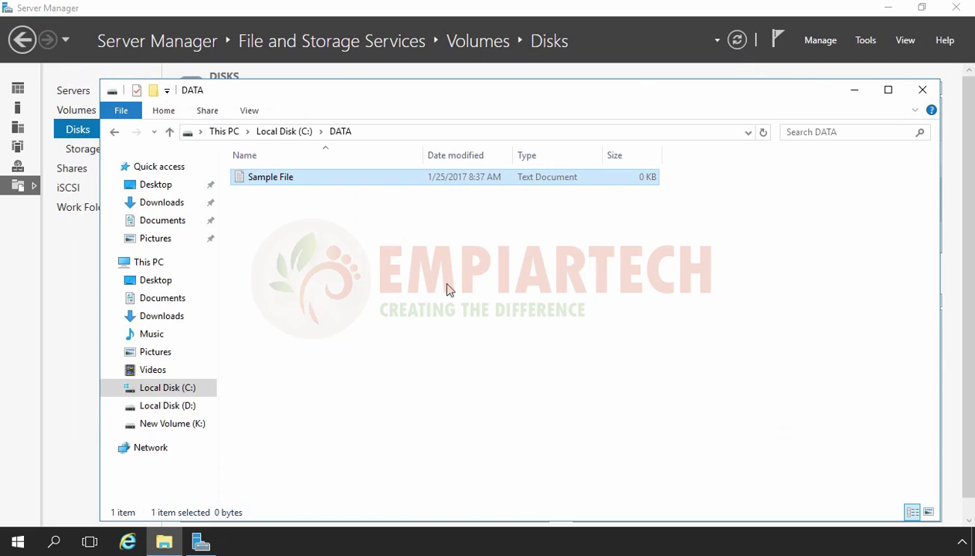
- Check the DATA folder's path, then open Sample File from New Volume (K:) to inspect its contents and close it
key(alt+d)
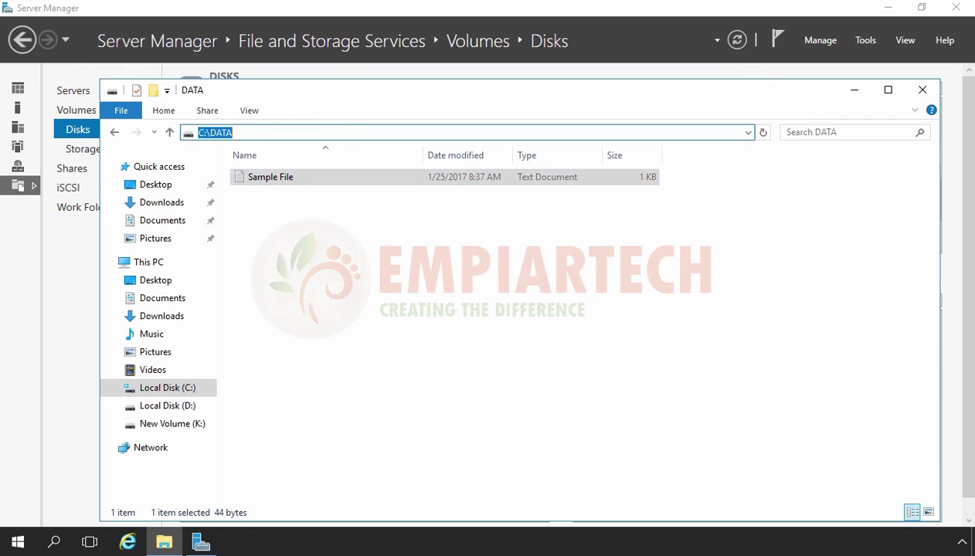
click(294, 232)
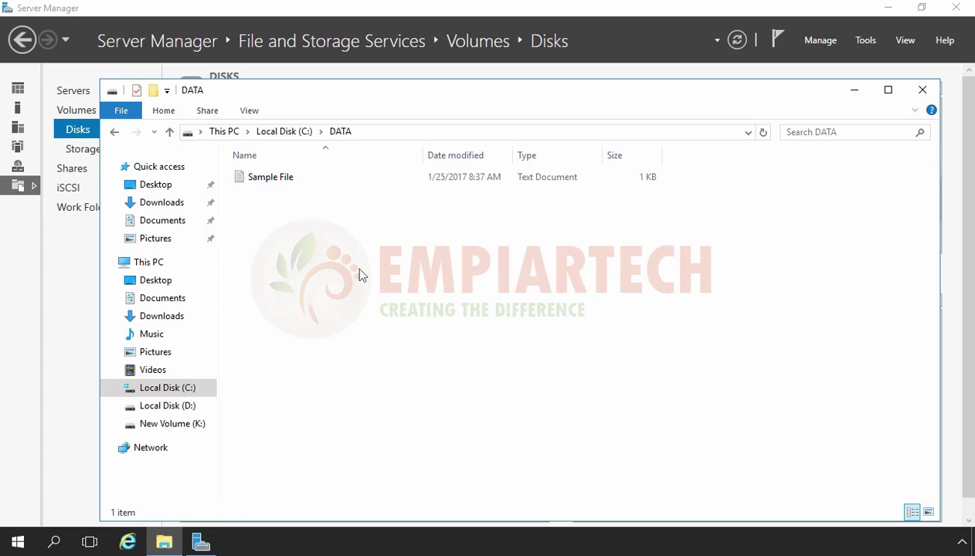
click(221, 133)
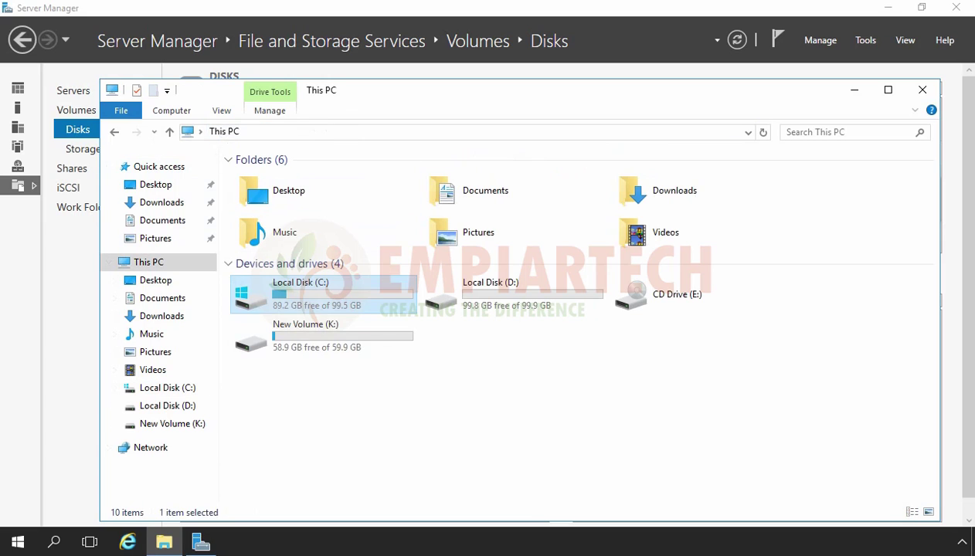
click(306, 345)
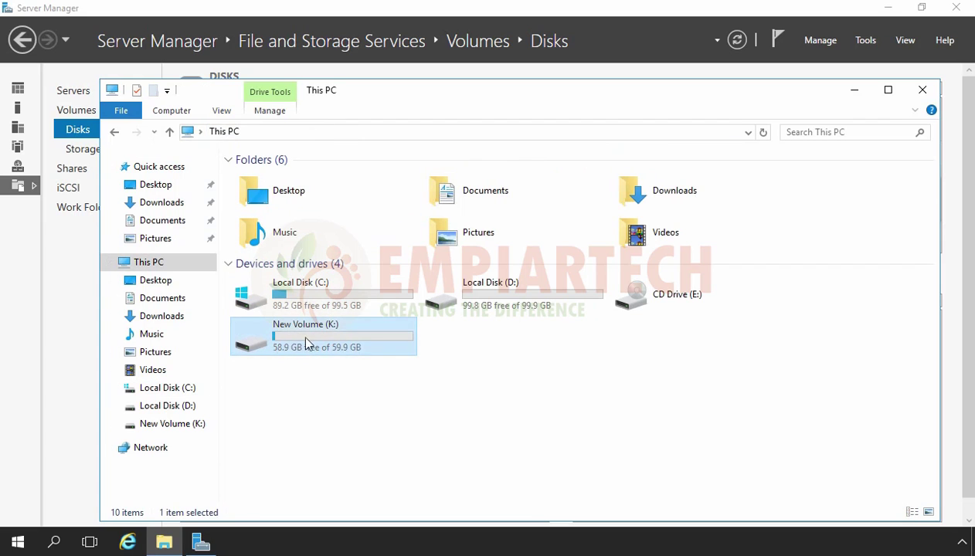
double_click(301, 348)
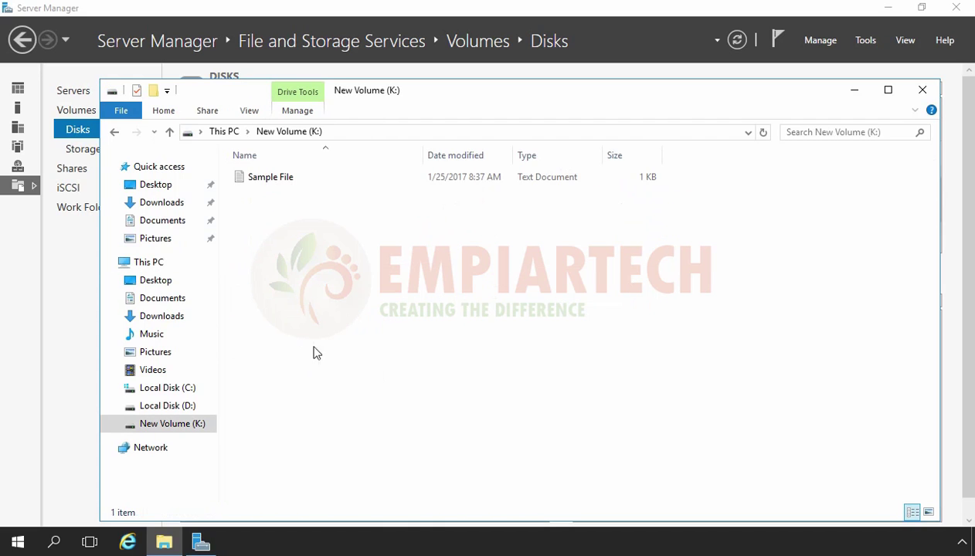
double_click(266, 180)
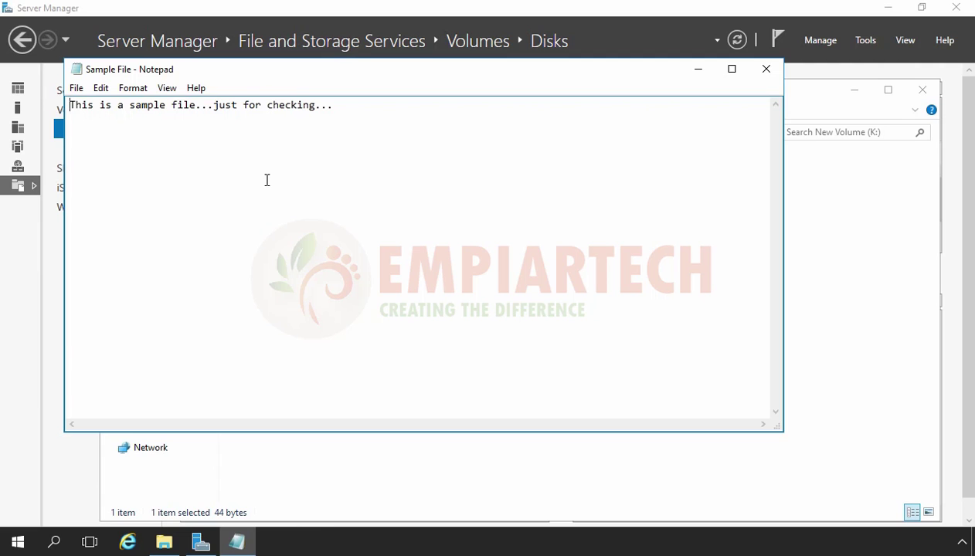
click(769, 70)
- Switch back to Server Manager and reset disk 2, agreeing to erase all its data
click(201, 543)
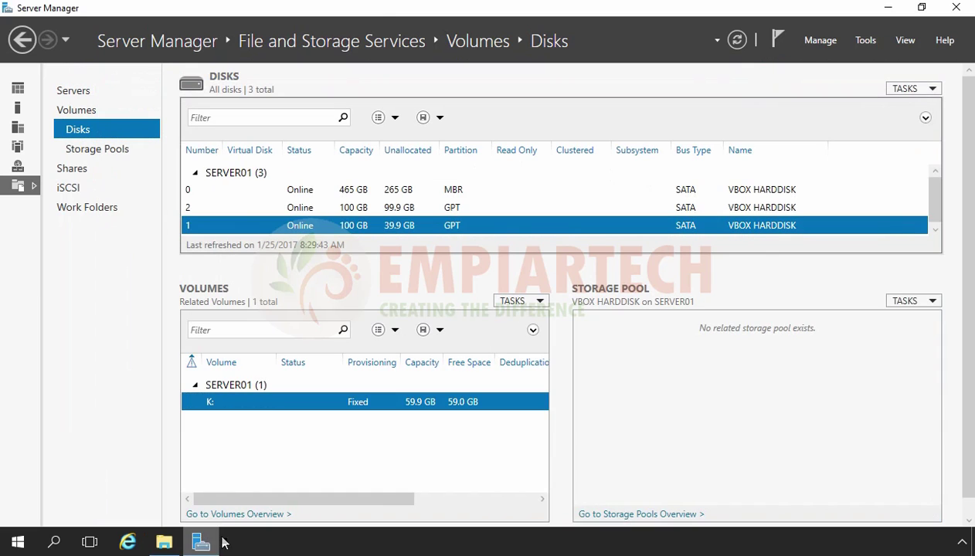
right_click(372, 231)
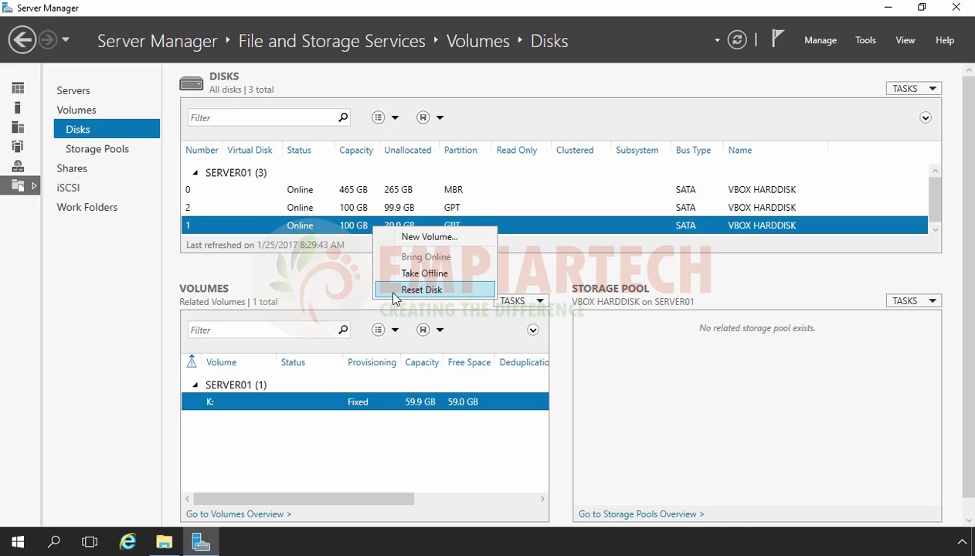
click(309, 210)
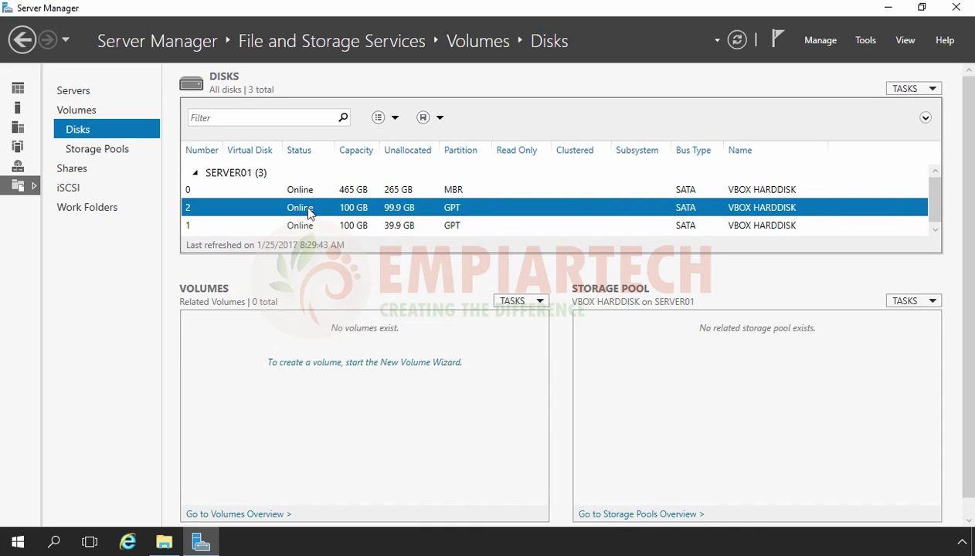
right_click(309, 213)
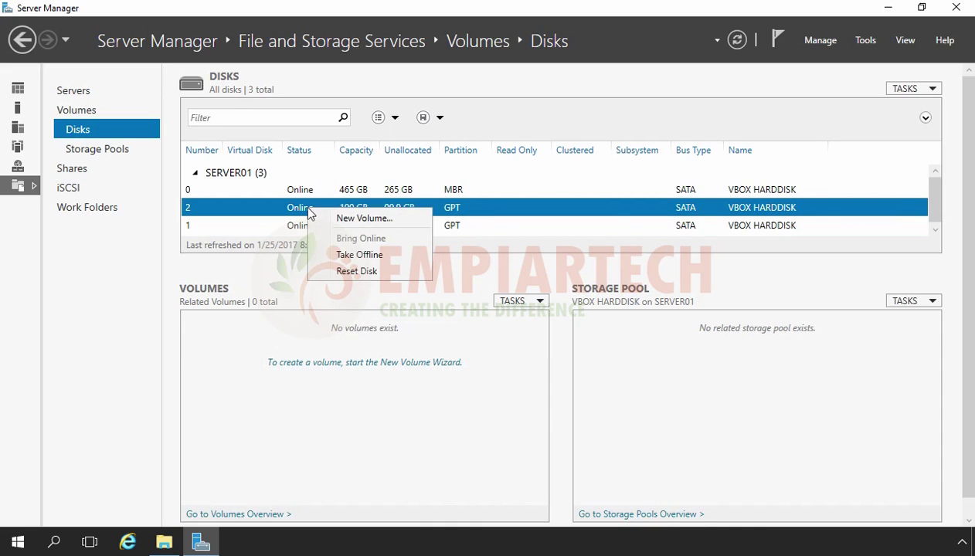
click(346, 273)
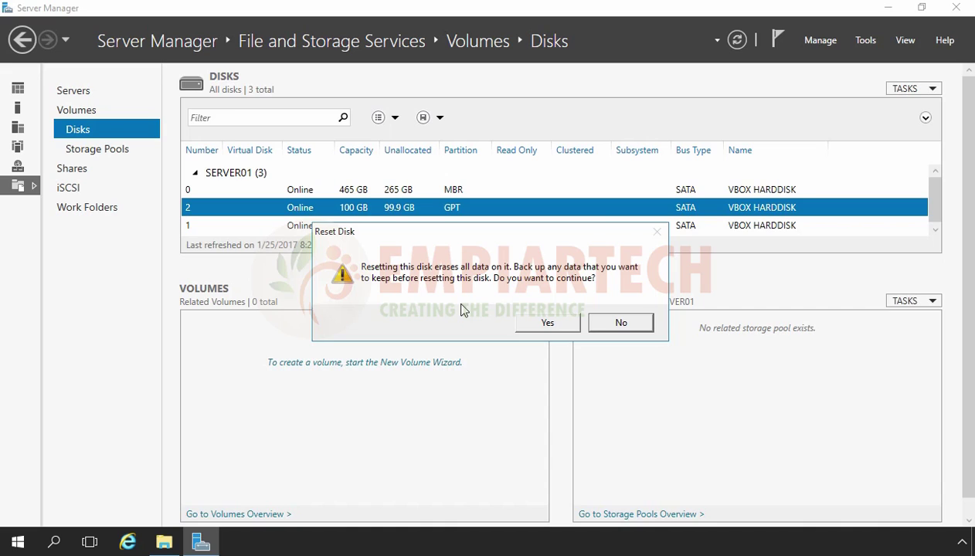
click(547, 323)
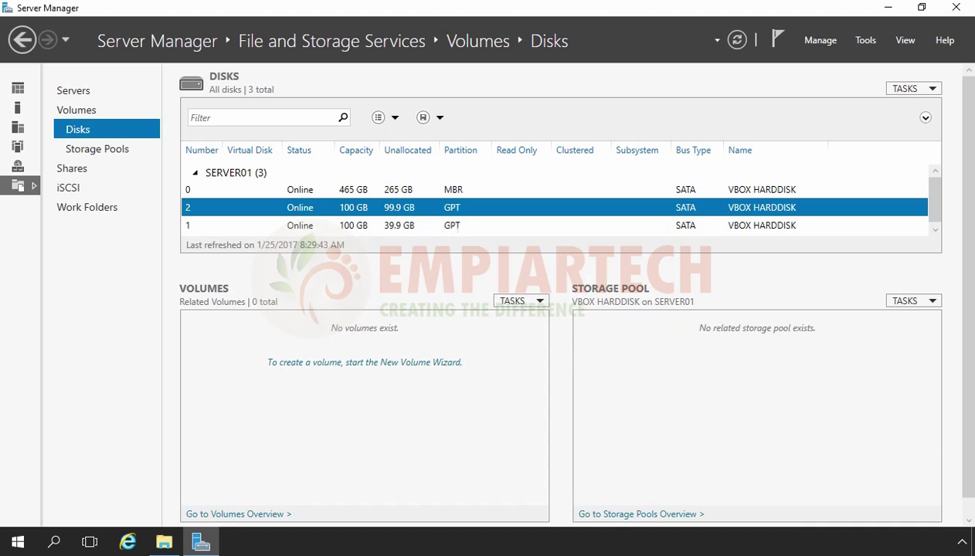